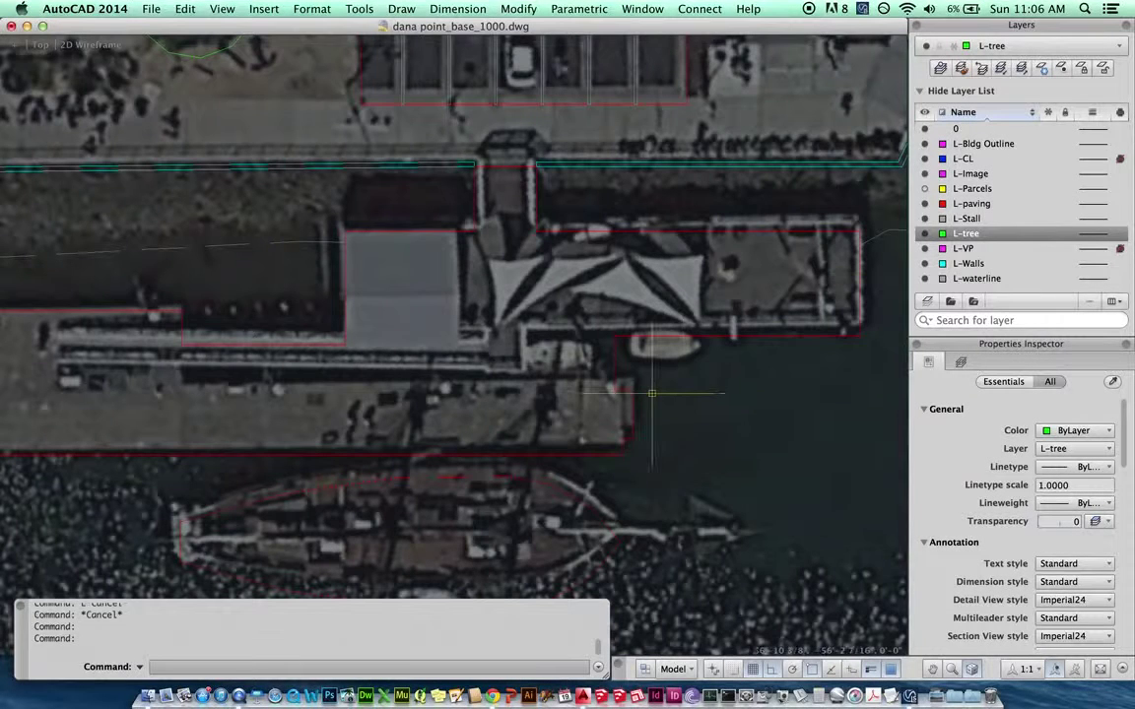
- Erase the red paving polyline around the docks and retrace the outline from the gangway's west side around the grey-roofed building
click(580, 366)
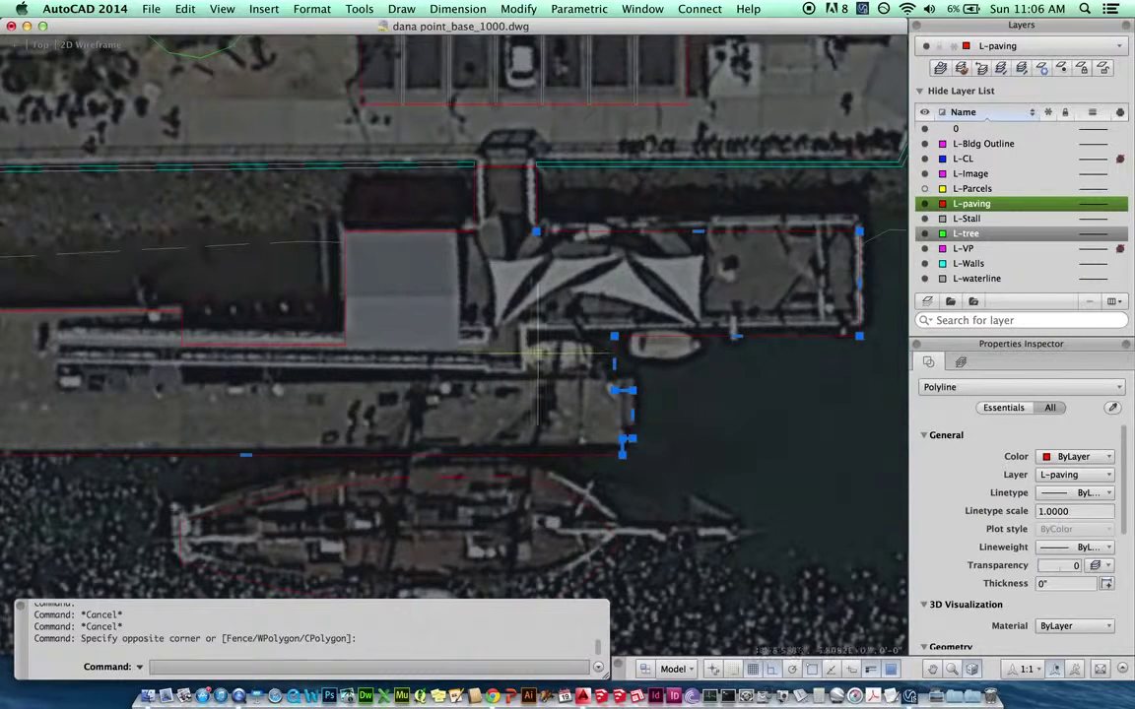
key(Return)
click(549, 258)
click(307, 183)
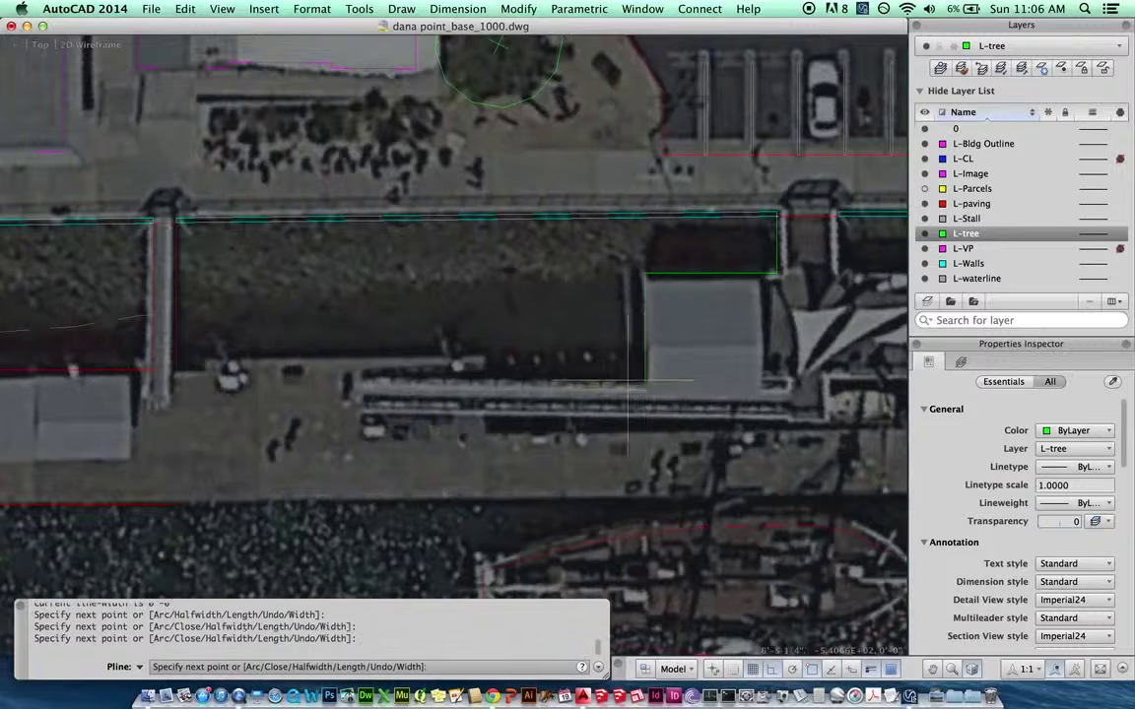
click(481, 382)
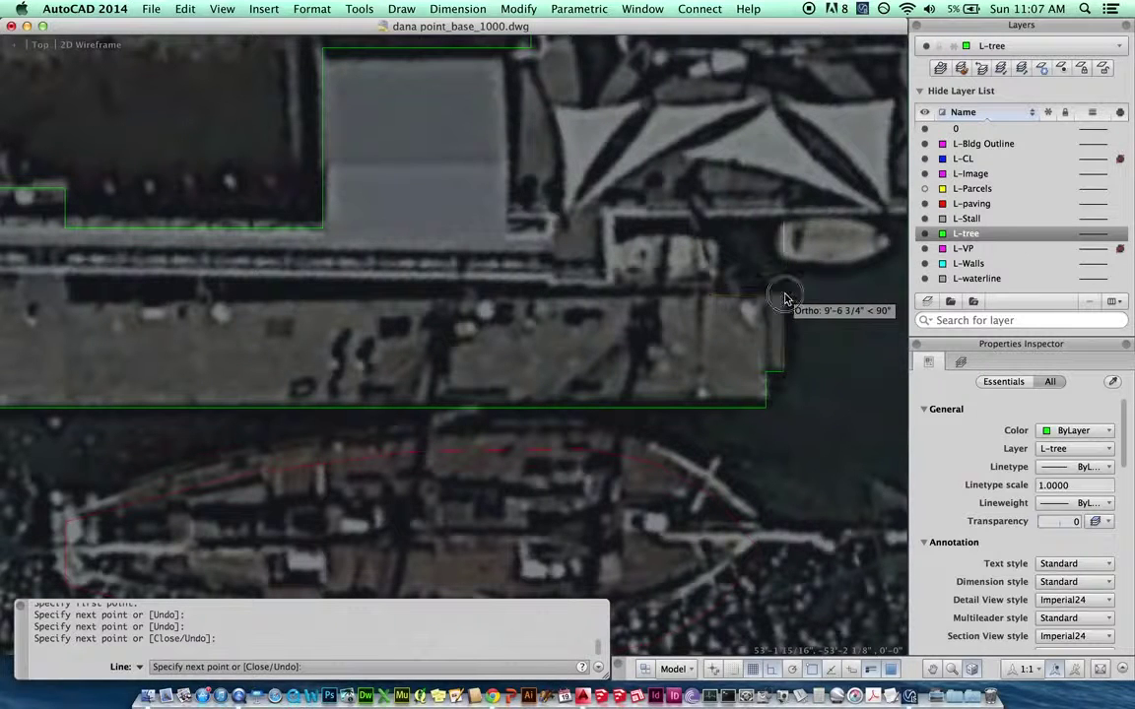
- Draw the lower dock's east end edge about 9'-7" long and its inner edge about 88'-8" toward the west
click(784, 309)
scroll(749, 311, up, 3)
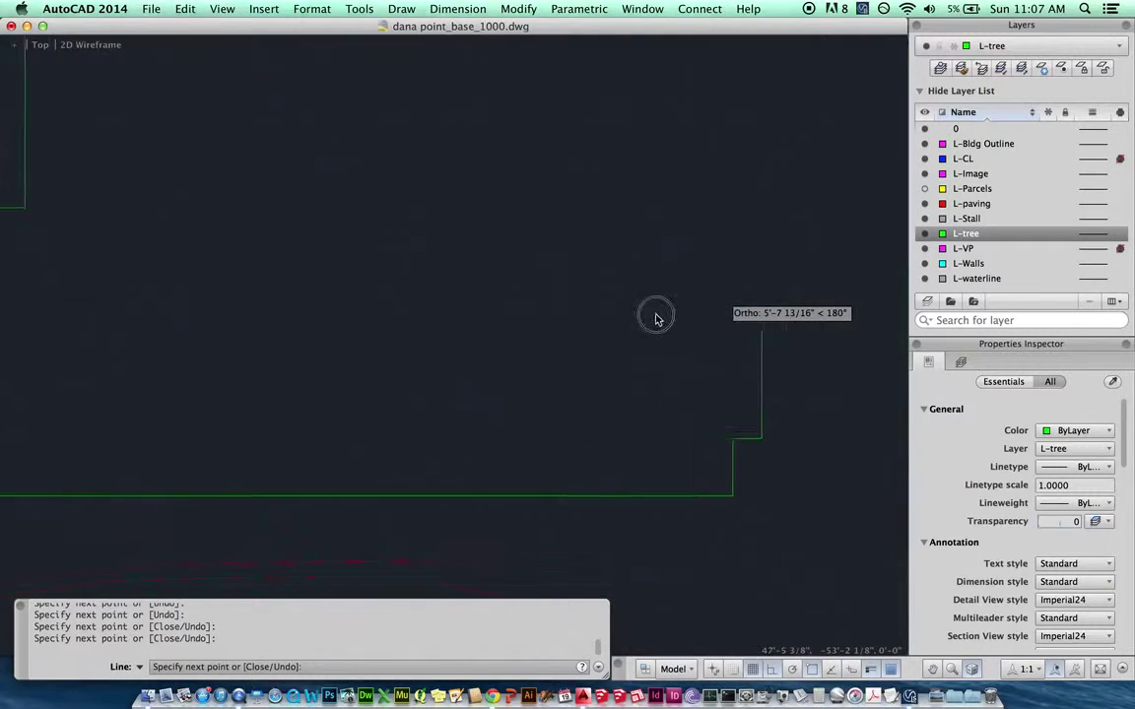
scroll(592, 251, down, 1)
scroll(600, 306, down, 1)
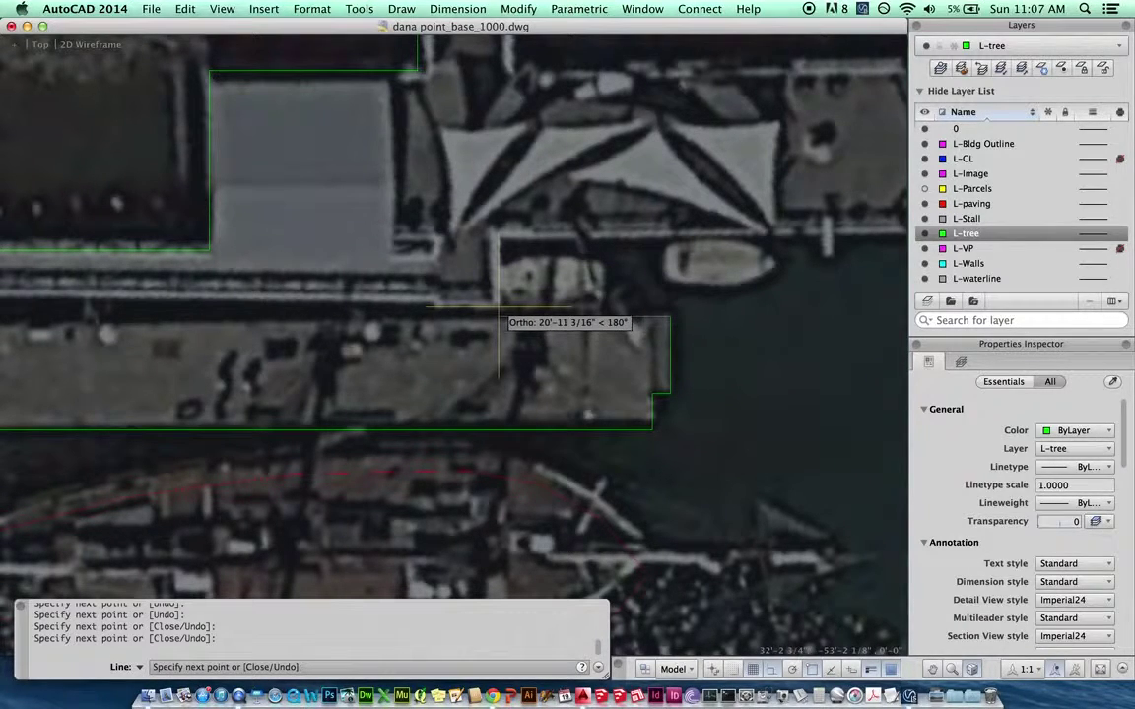
scroll(499, 308, down, 1)
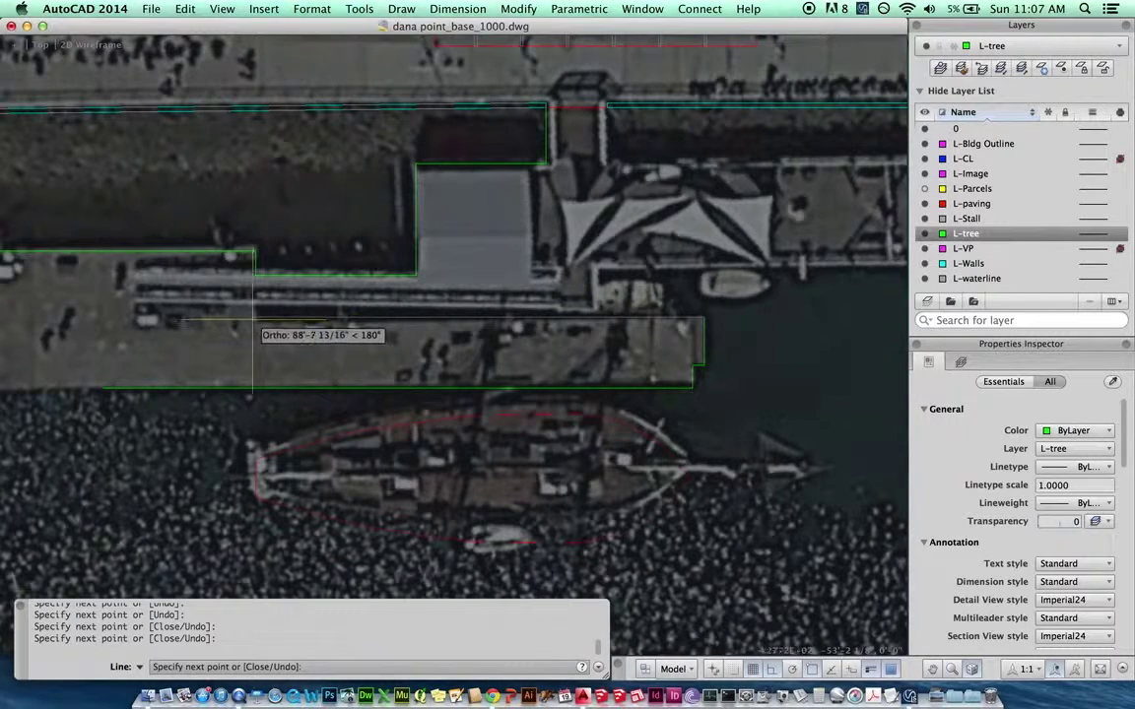
- Continue the line around the narrow slot's west end, about 3'-1" up, and back east to the corner below the shade sails
scroll(254, 313, up, 1)
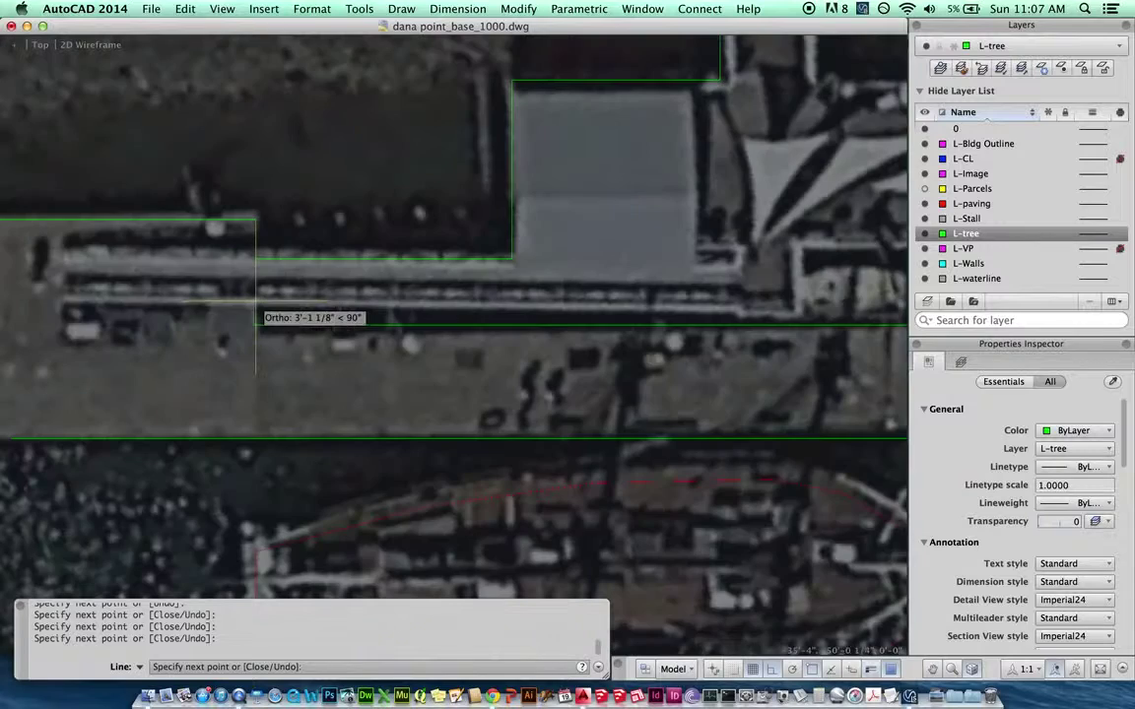
scroll(255, 306, down, 1)
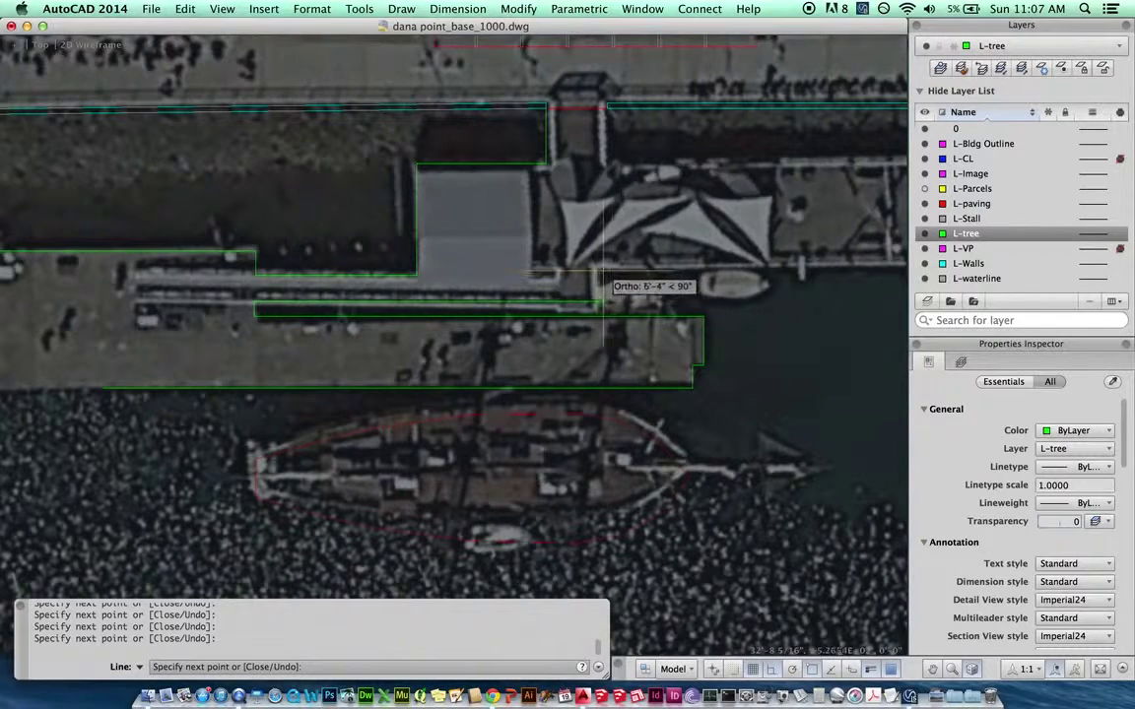
scroll(598, 268, up, 1)
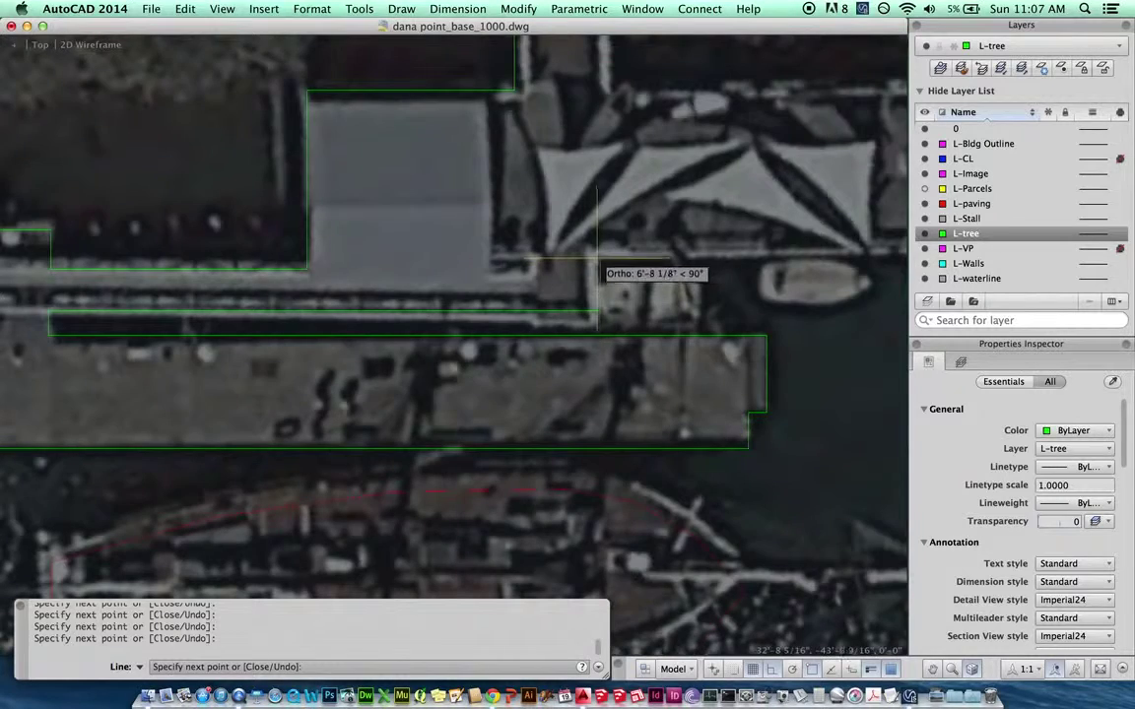
- Trace the upper deck's south edge about 64'-4" long, its east edge about 21'-6" long, and its north edge back to the gangway
scroll(538, 286, down, 1)
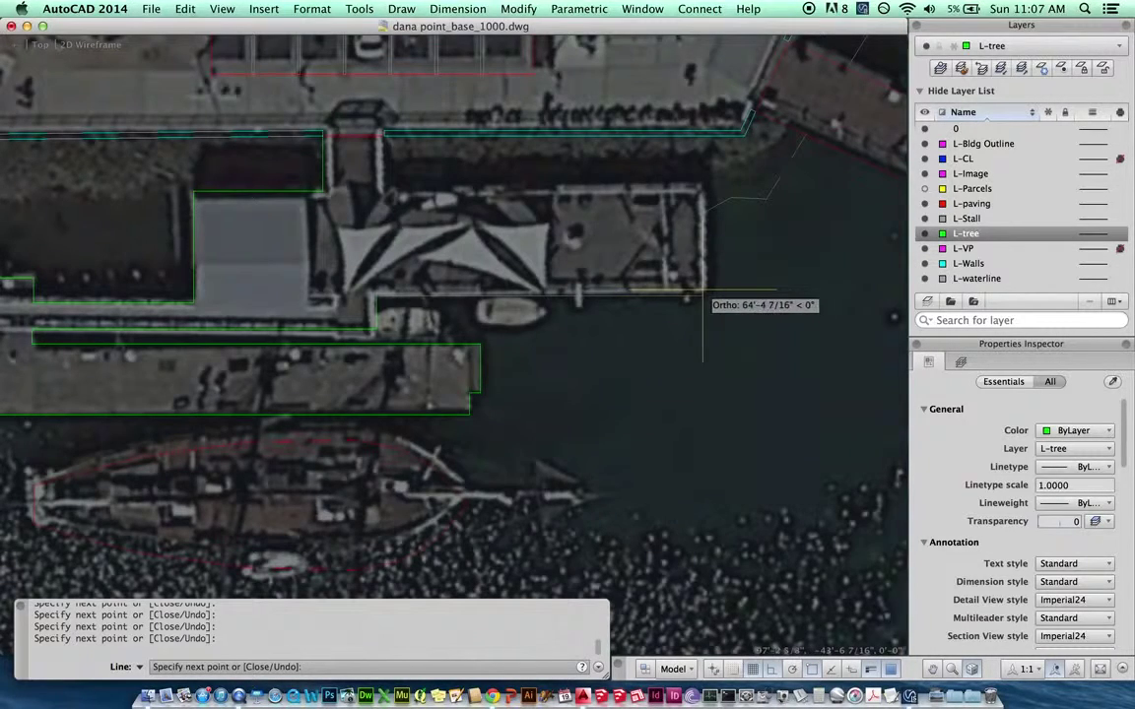
click(704, 293)
scroll(706, 197, up, 1)
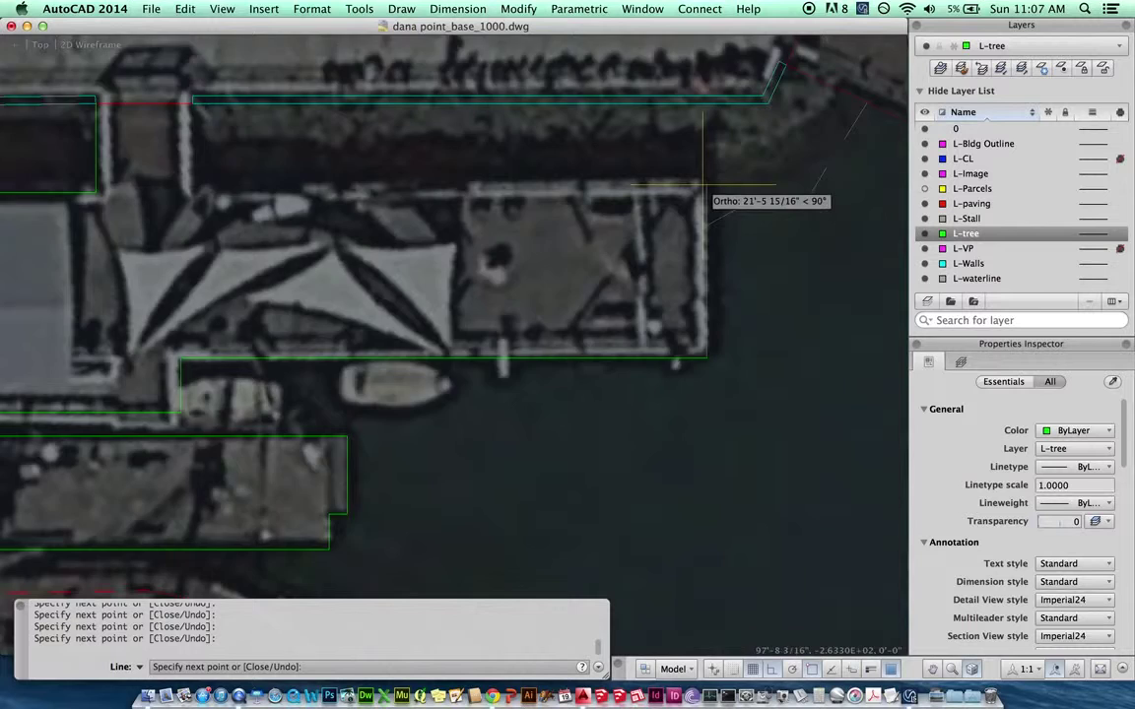
scroll(708, 192, up, 1)
click(707, 182)
scroll(707, 182, down, 2)
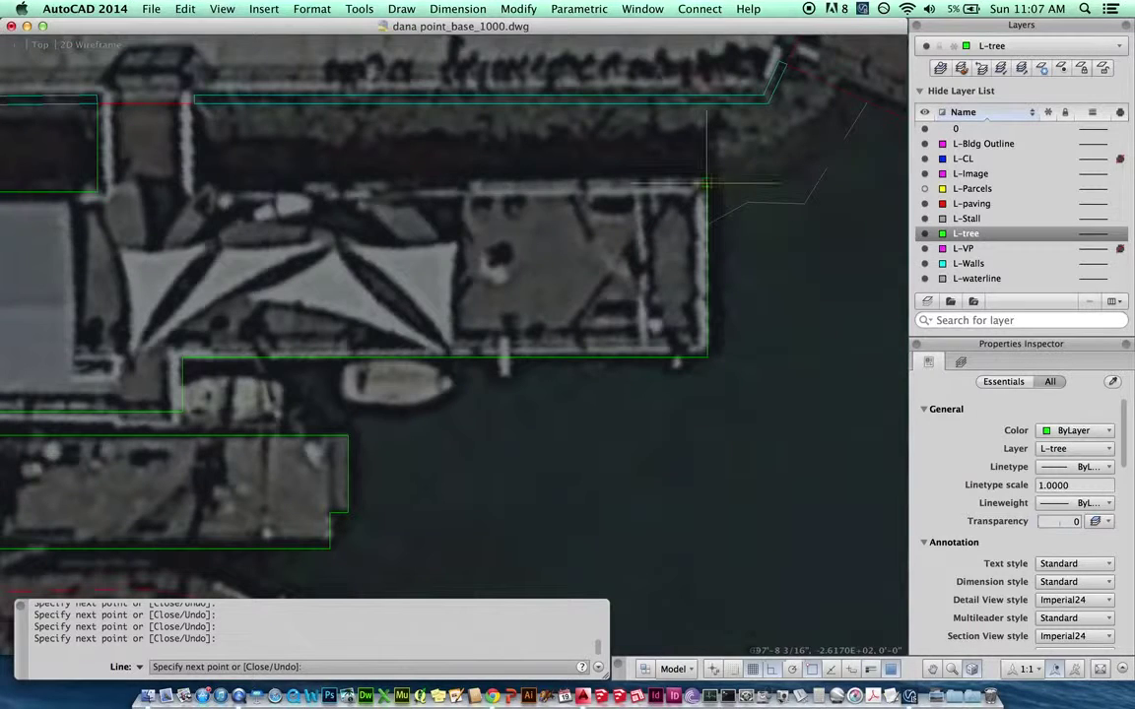
click(193, 182)
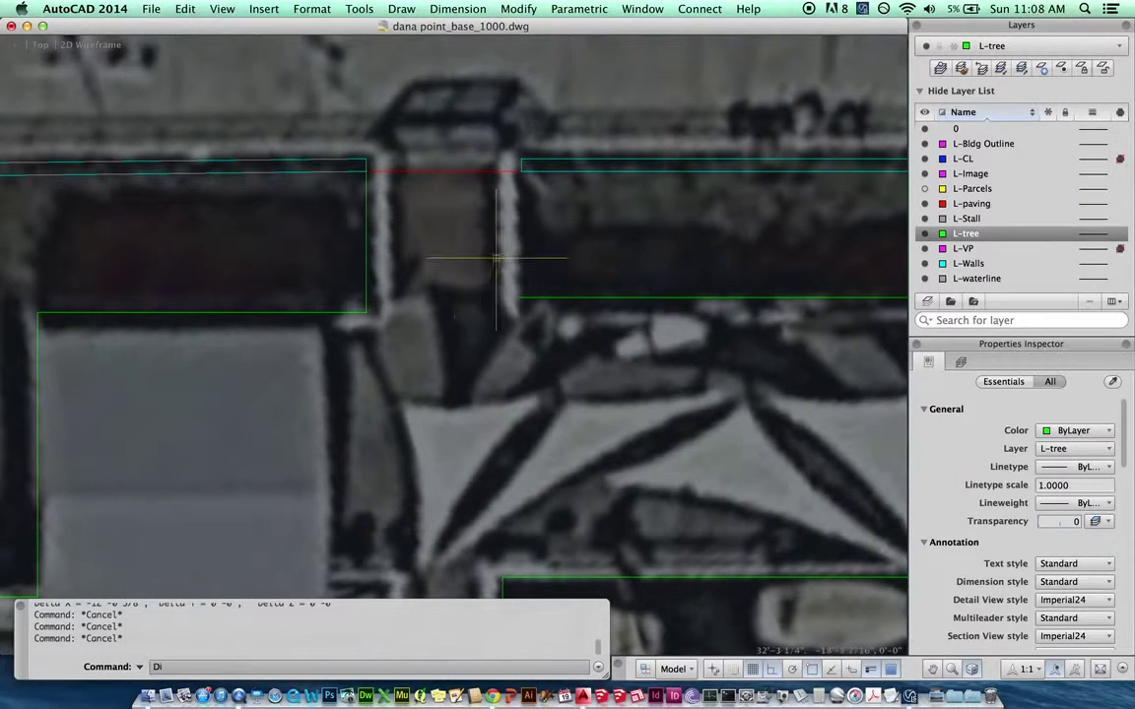
- Measure the distance across the gangway between the docks and the sea wall
key(Return)
key(Escape)
text(di)
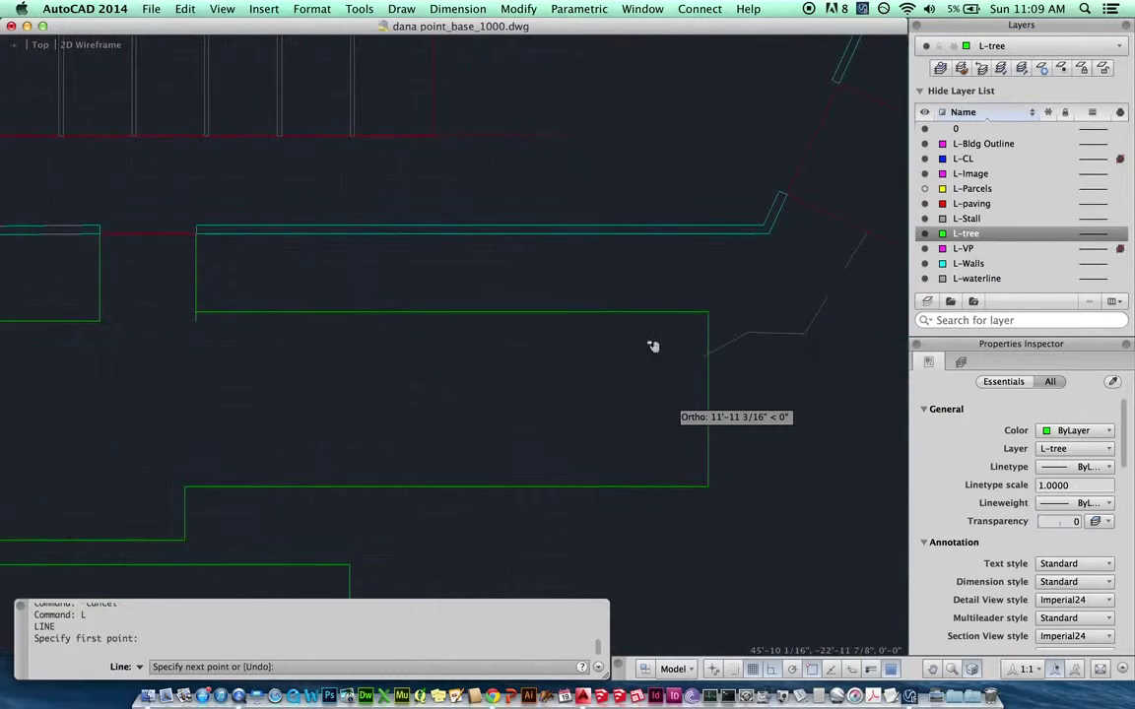
- Draw a horizontal line from the lower end of the gangway's east edge to just past the upper deck's east end
scroll(690, 315, down, 2)
key(Escape)
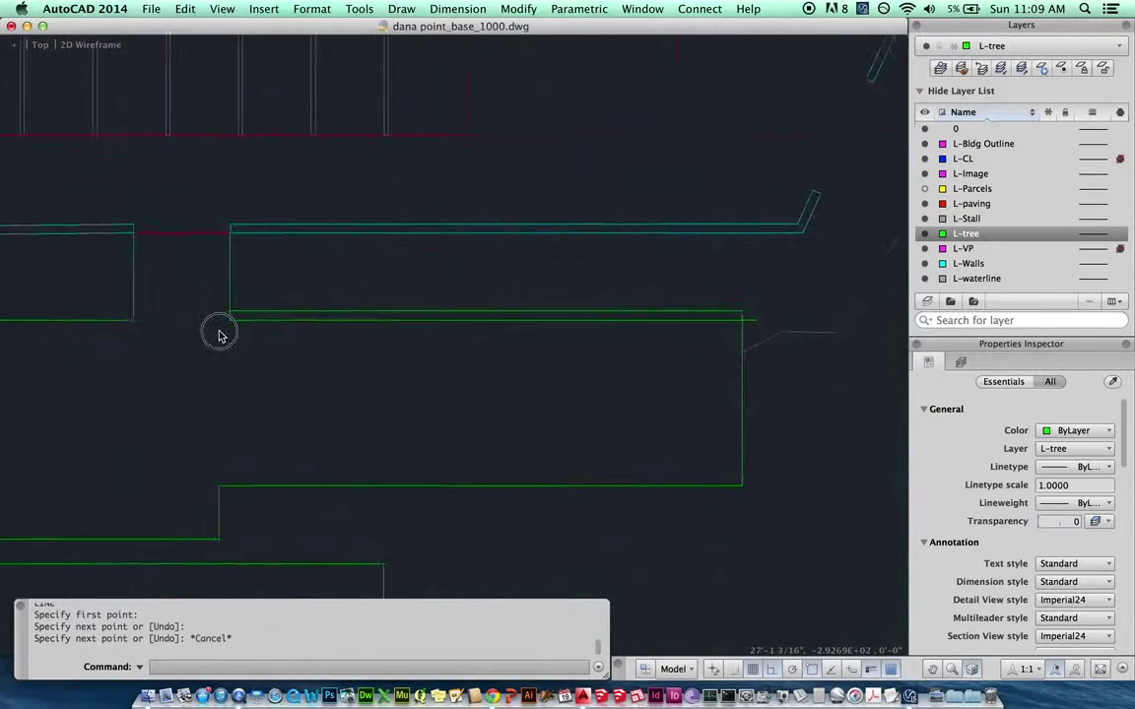
middle_drag(221, 332, 418, 308)
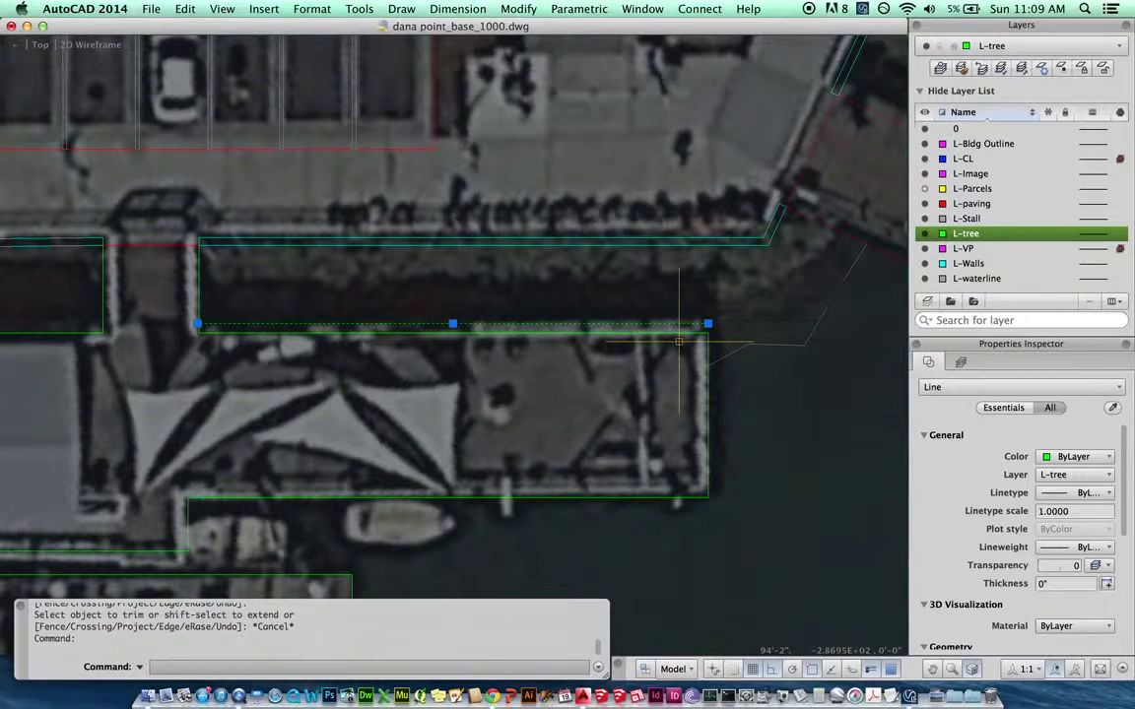
- Erase the superseded north edge line just above the upper deck's new edge
text(e)
key(Return)
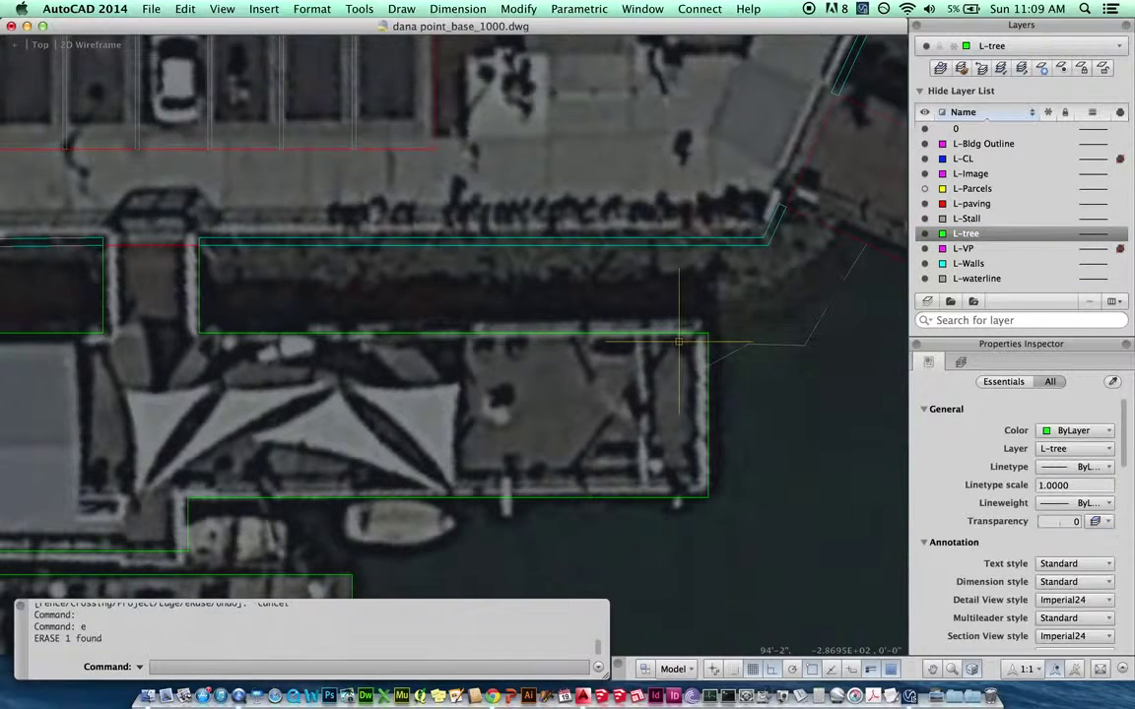
key(Escape)
- Turn off the L-Image layer to hide the aerial photo
scroll(679, 342, down, 3)
scroll(565, 389, up, 2)
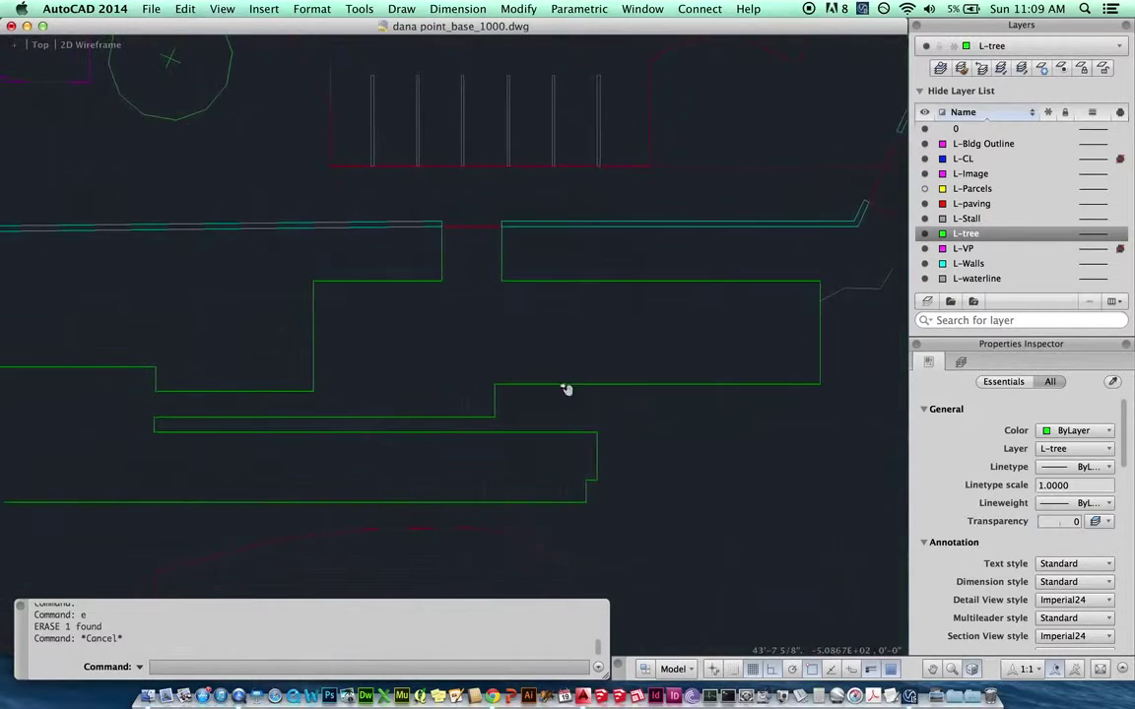
scroll(630, 394, down, 2)
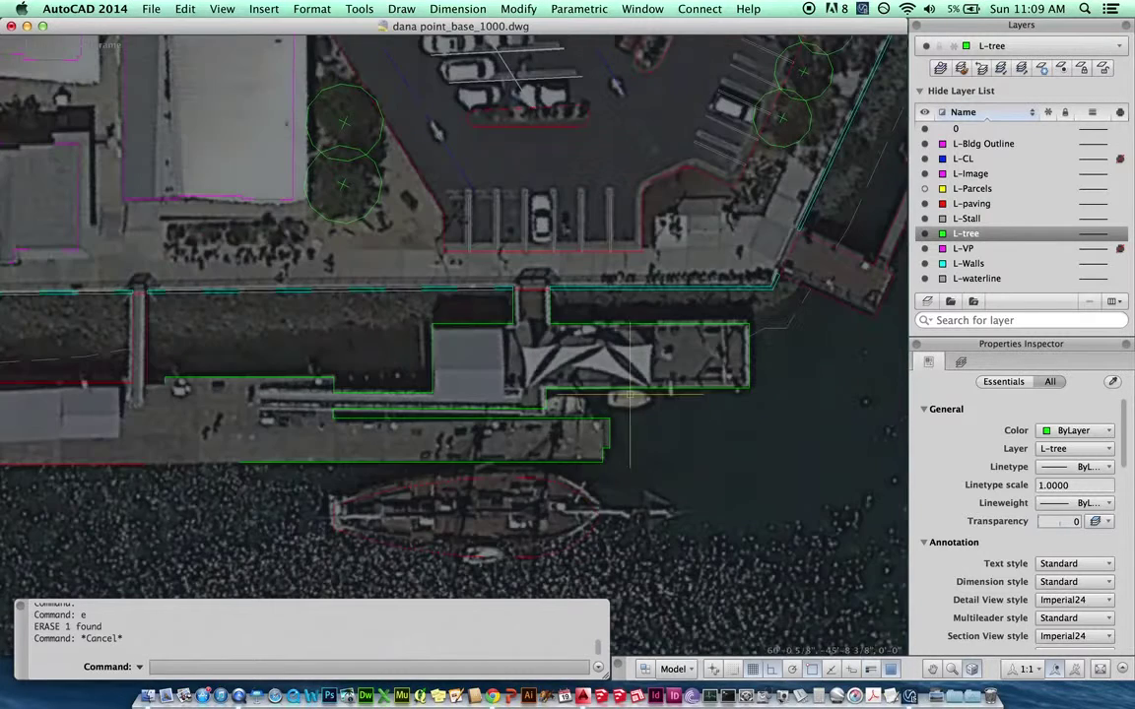
click(925, 173)
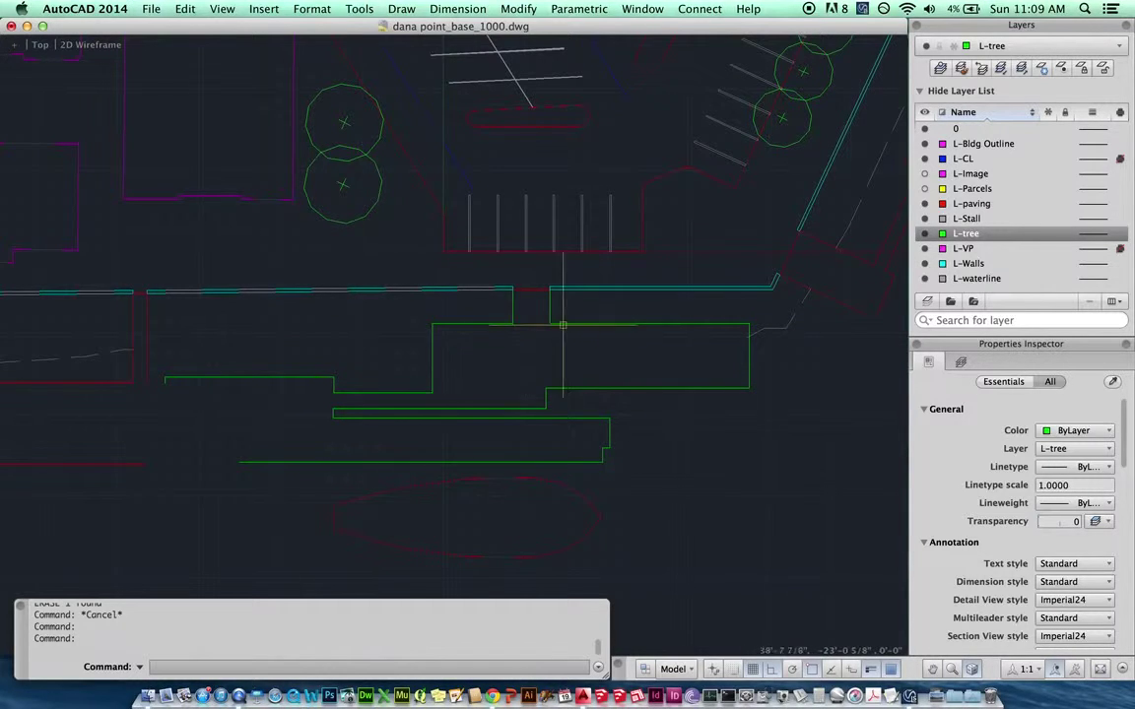
- Draw a vertical guide line from the dock's stepped inside corner down past the west end of the narrow slot
scroll(523, 327, up, 2)
scroll(254, 450, up, 6)
middle_drag(231, 458, 463, 400)
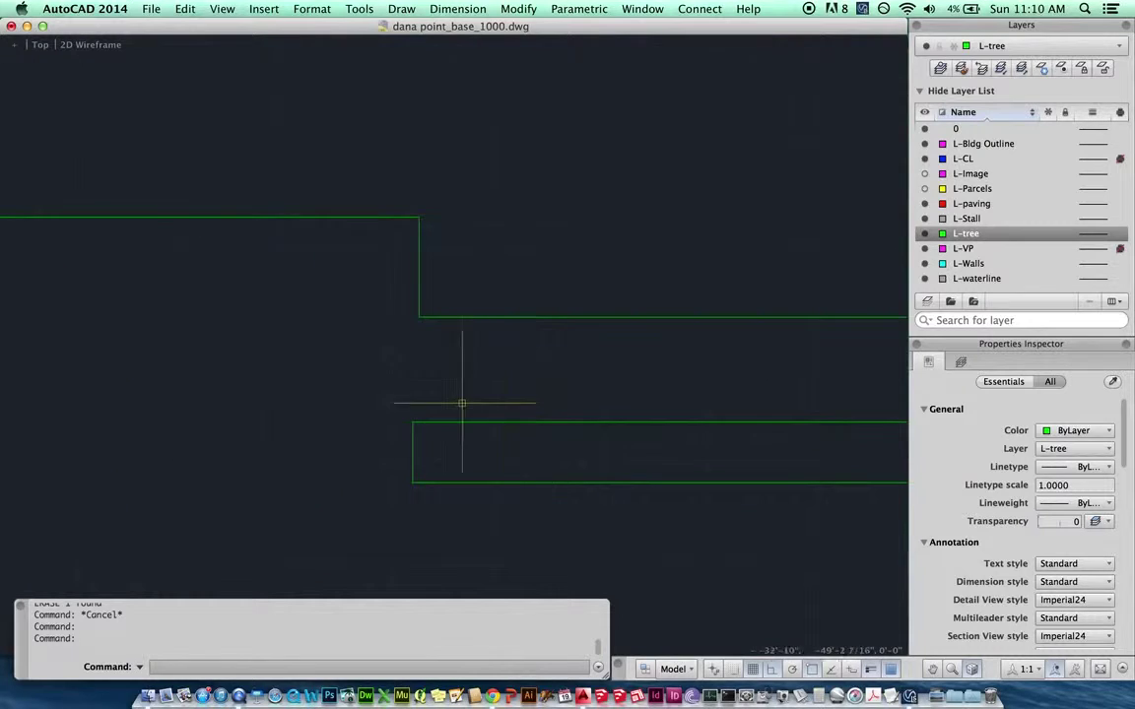
text(l)
key(Return)
click(419, 318)
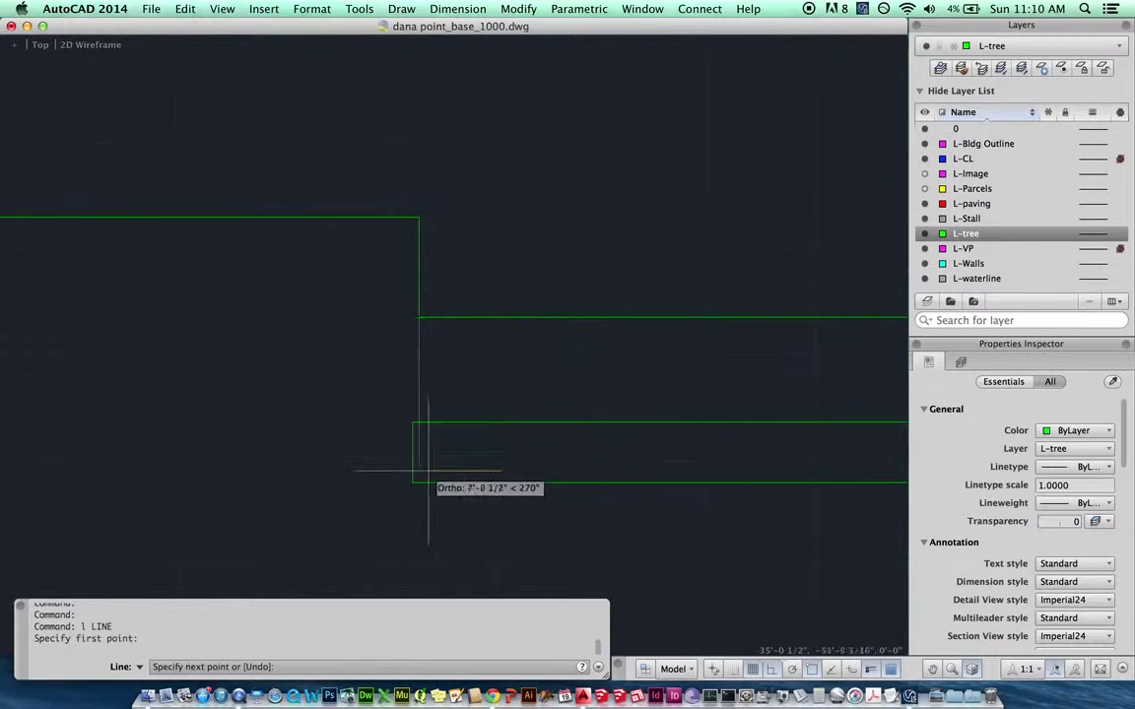
click(421, 552)
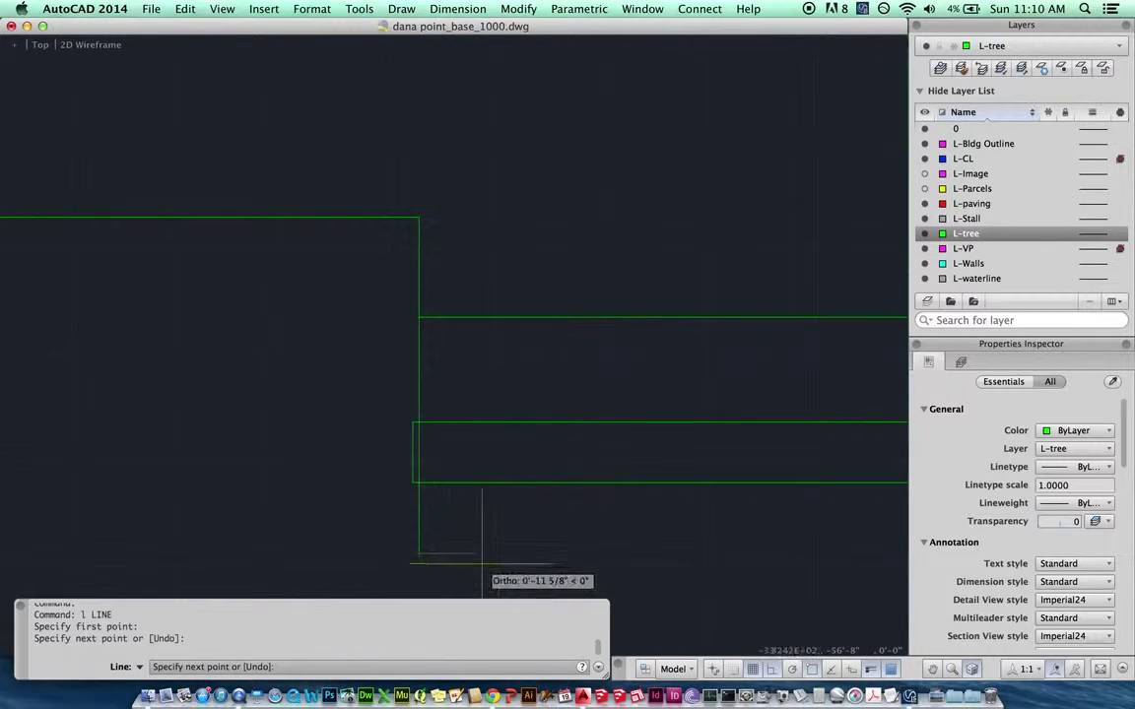
key(Escape)
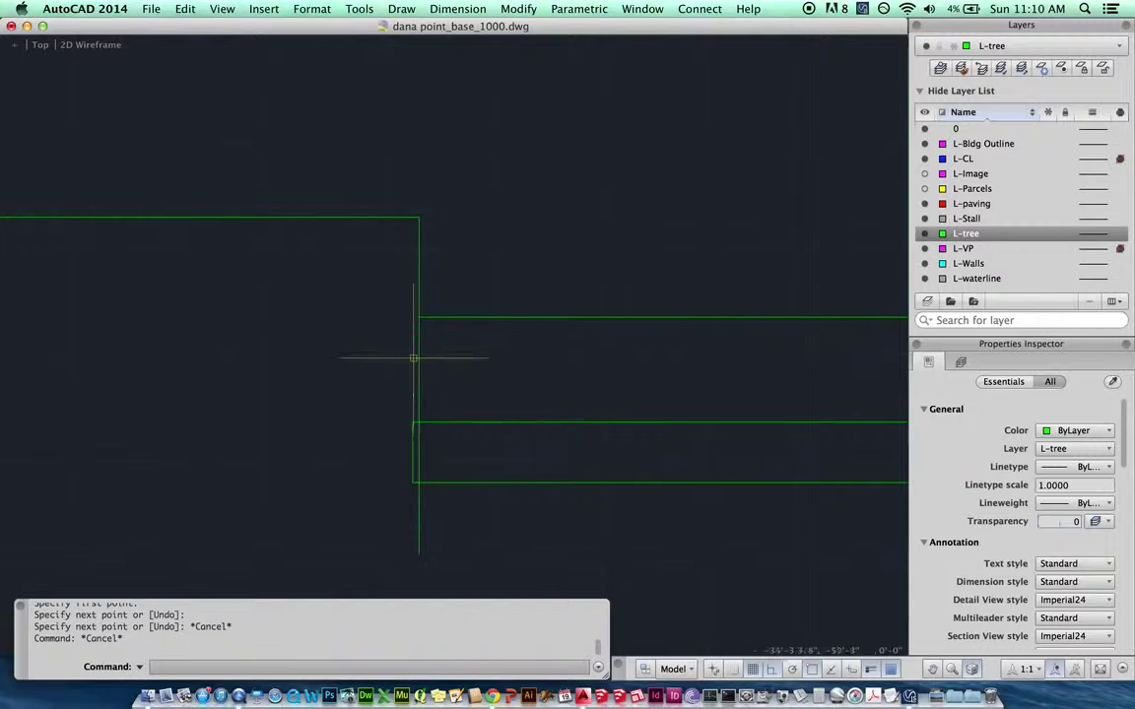
click(414, 443)
key(Escape)
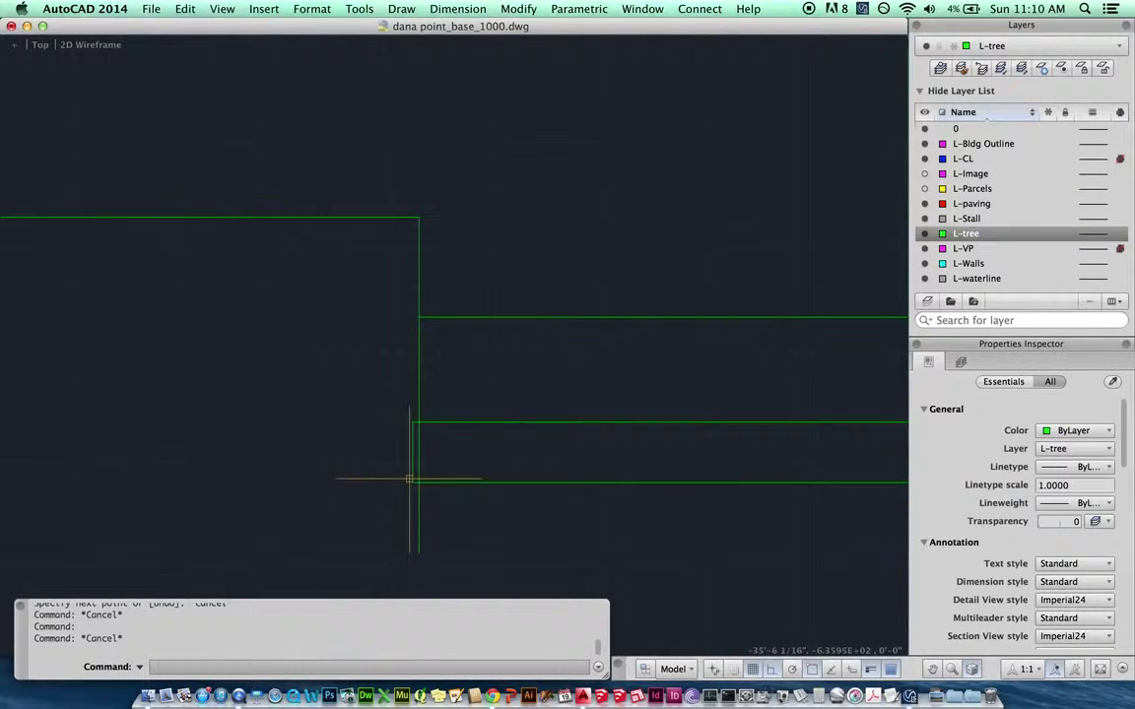
- Stretch the slot's west end line and both attached horizontal lines together so the end aligns with the vertical guide line
scroll(409, 480, up, 2)
drag(414, 490, 384, 351)
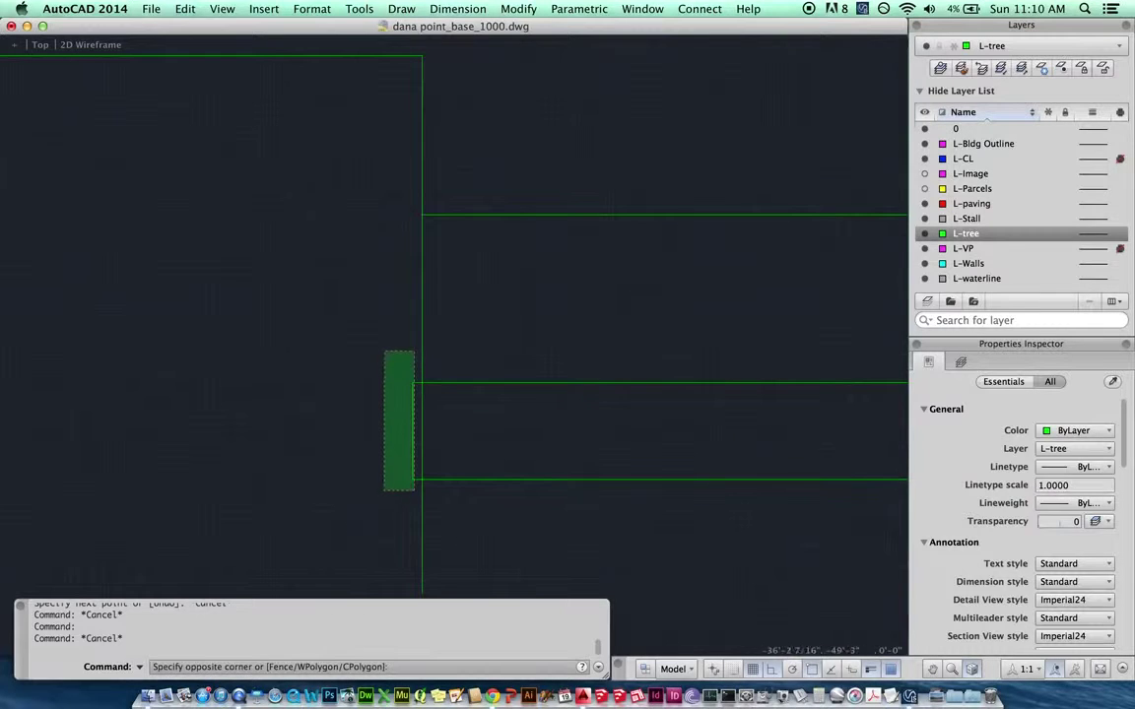
click(384, 352)
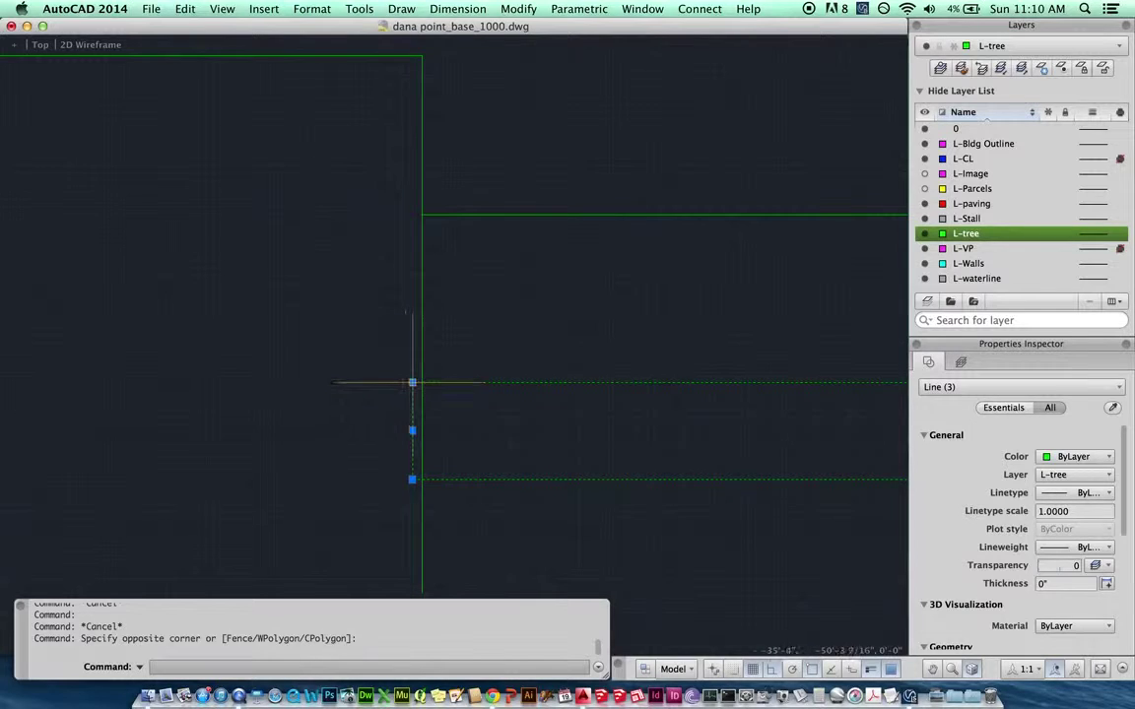
click(412, 383)
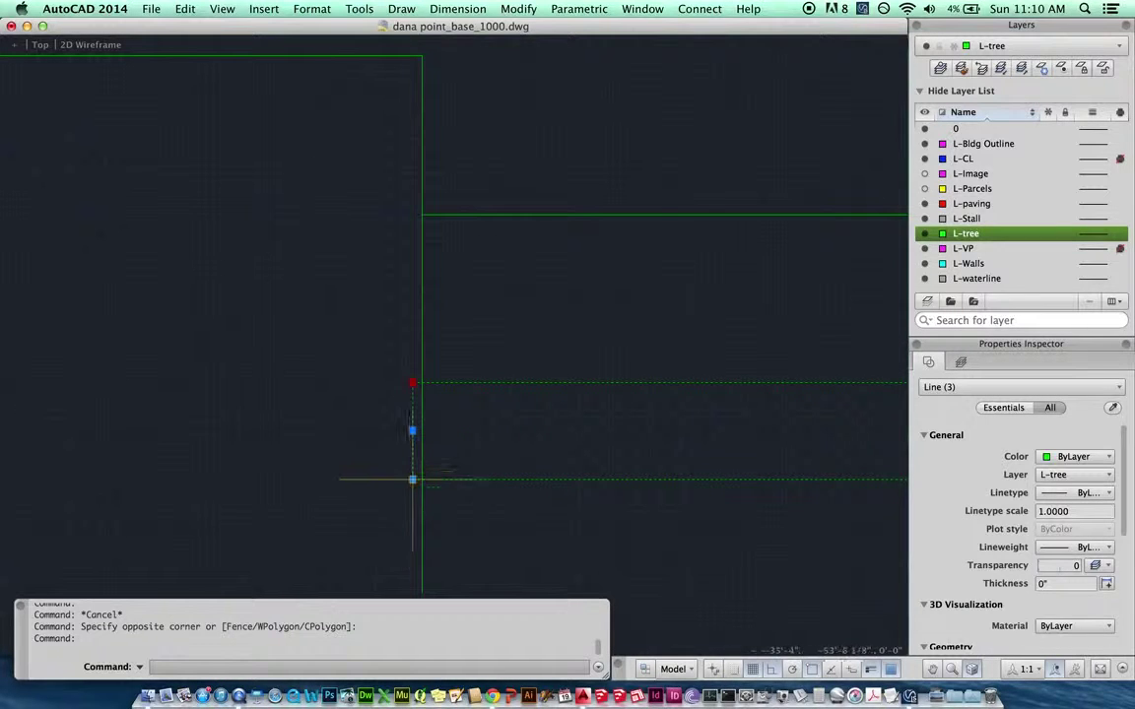
shift+click(411, 480)
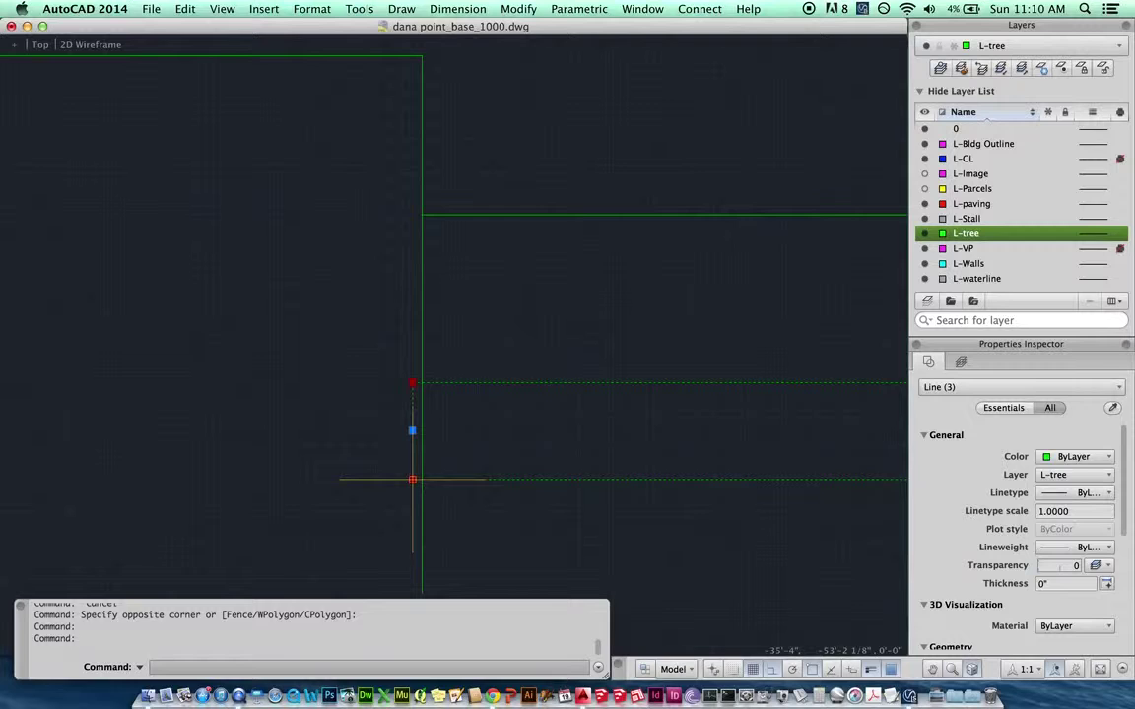
shift+click(412, 480)
shift+click(412, 480)
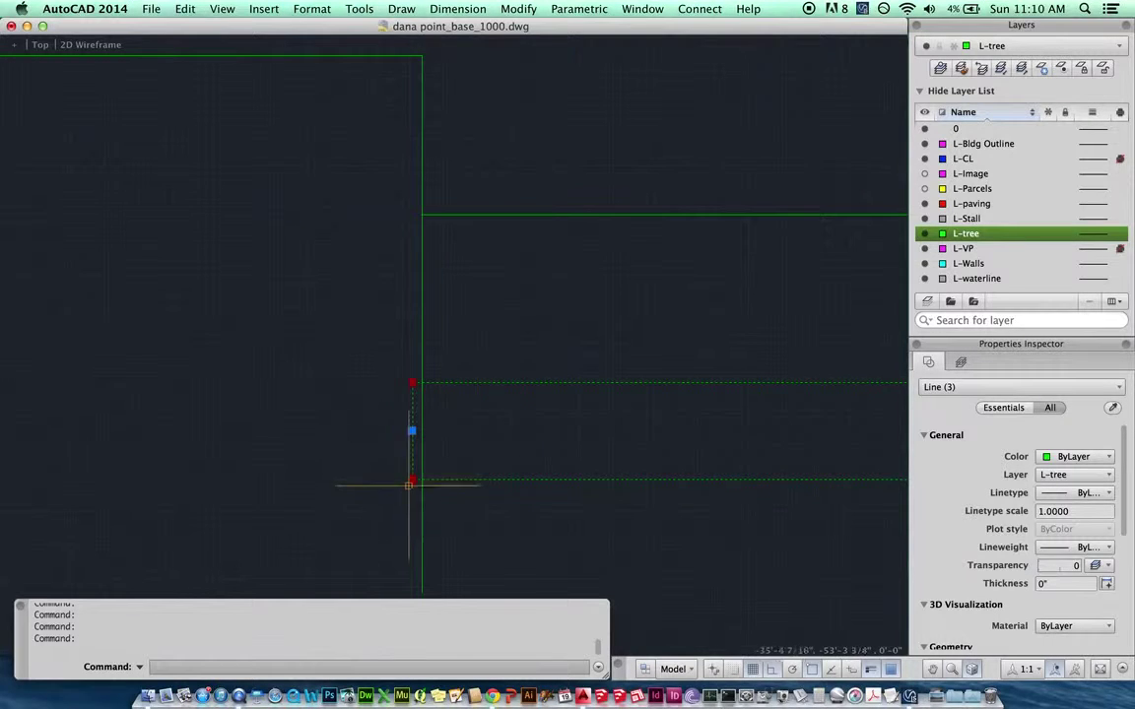
click(413, 480)
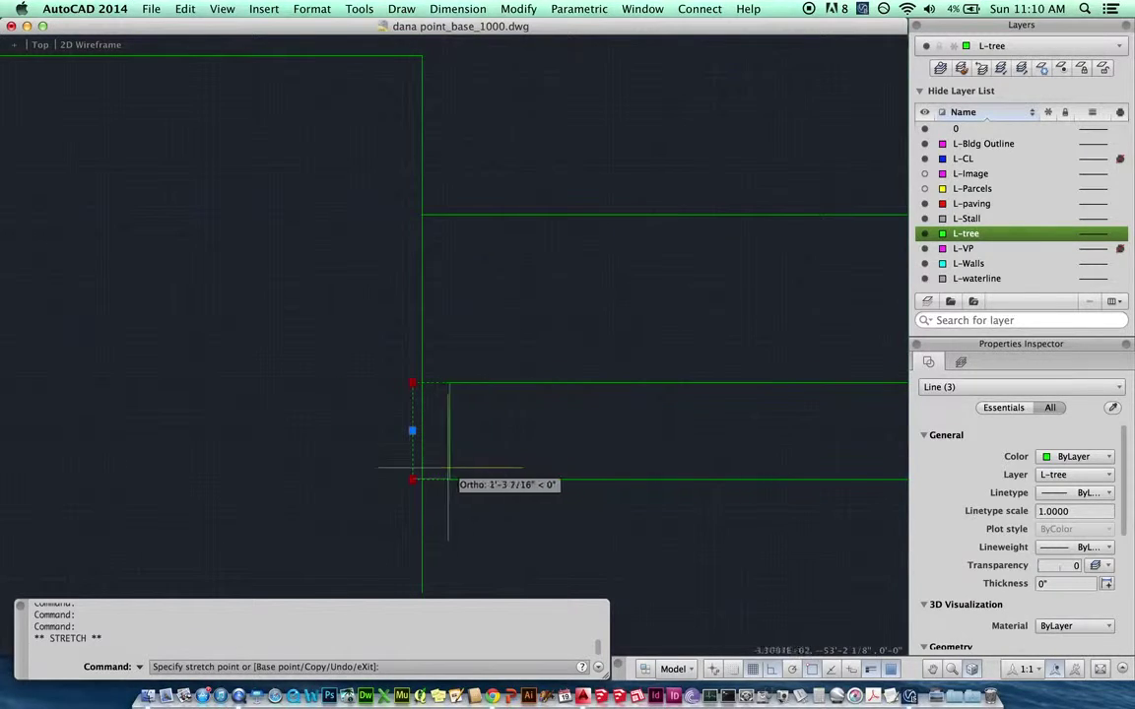
scroll(418, 480, up, 6)
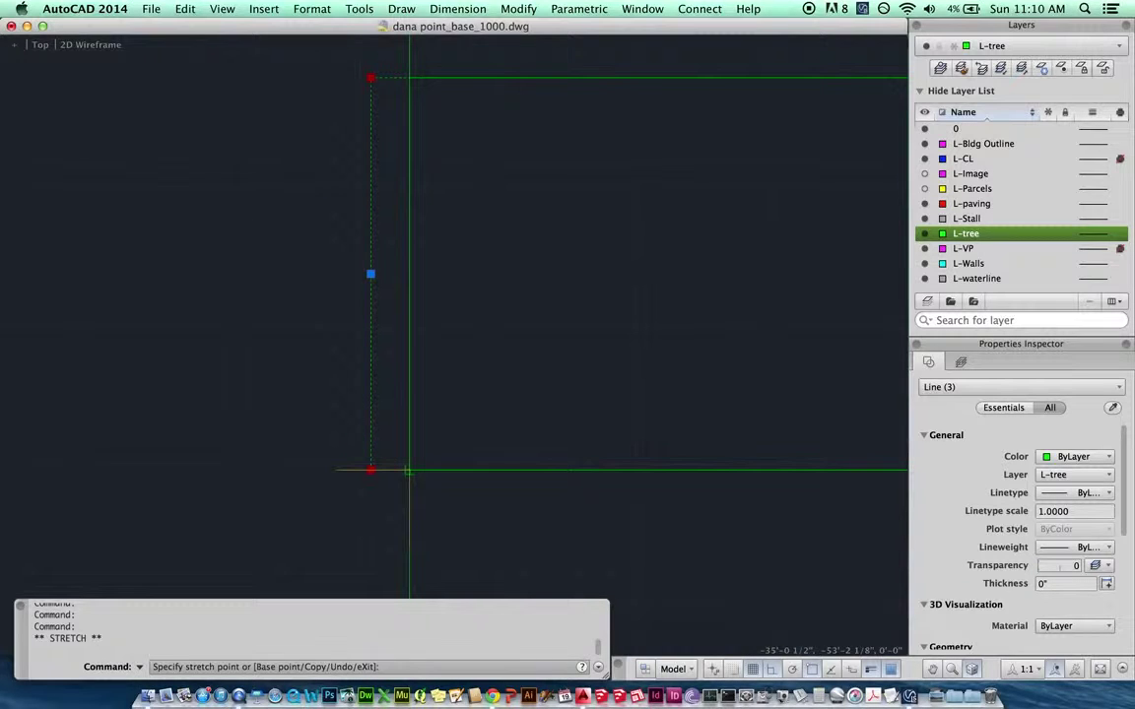
click(408, 471)
scroll(448, 434, down, 5)
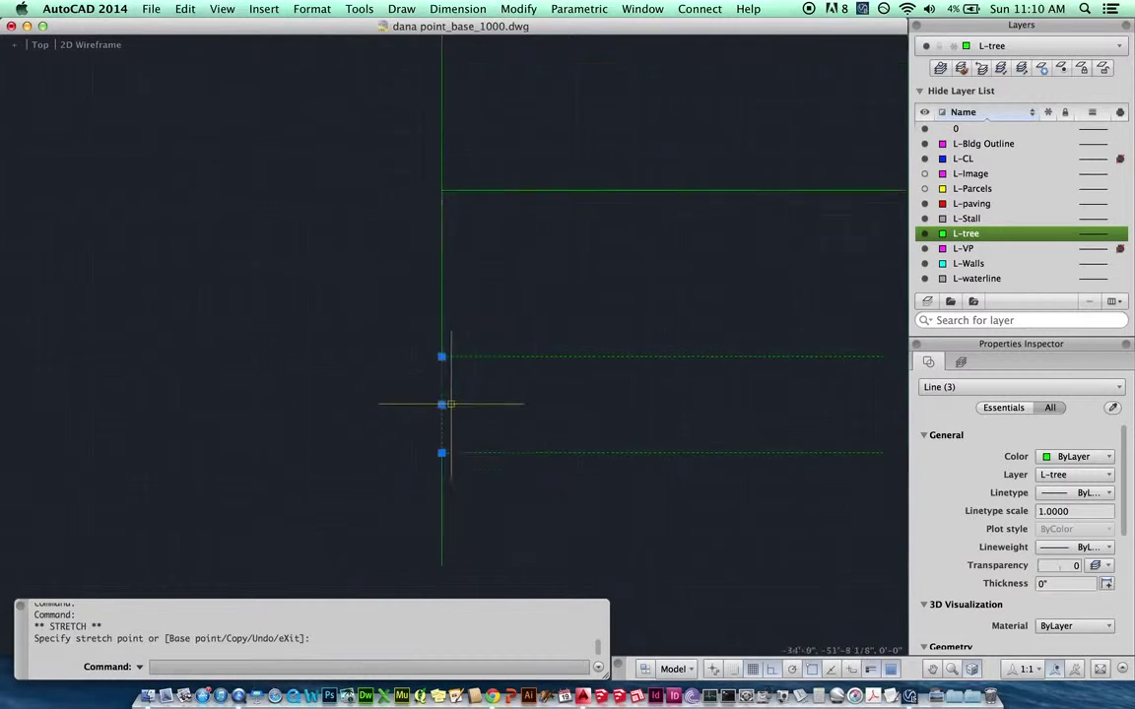
scroll(448, 404, down, 3)
key(Escape)
- Erase the vertical guide line between the dock's stepped corner and the slot
click(433, 464)
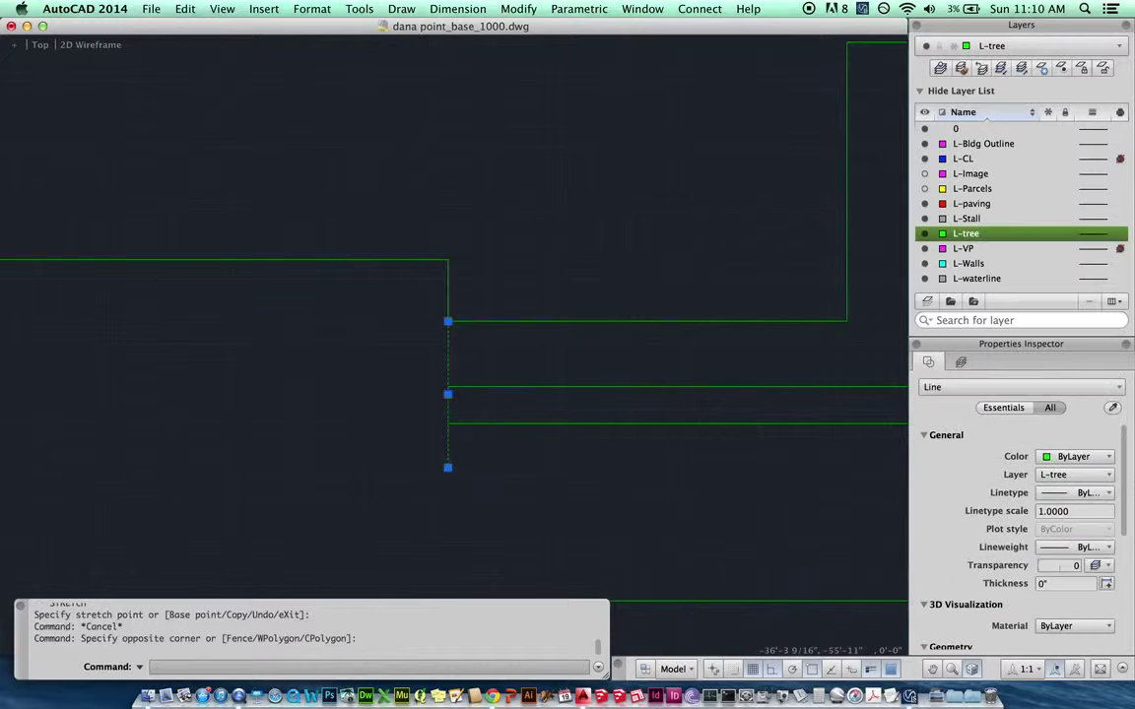
text(e)
key(Return)
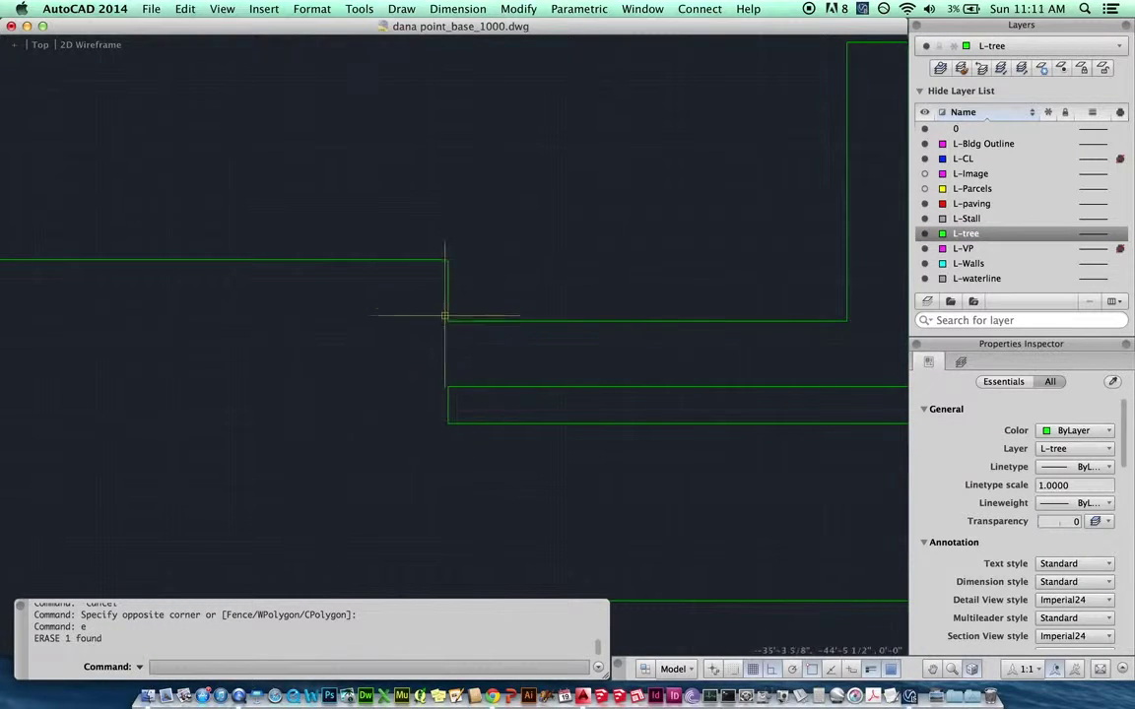
- Check the layers of the gangway's east side line and the red line crossing the gangway opening
scroll(585, 382, down, 3)
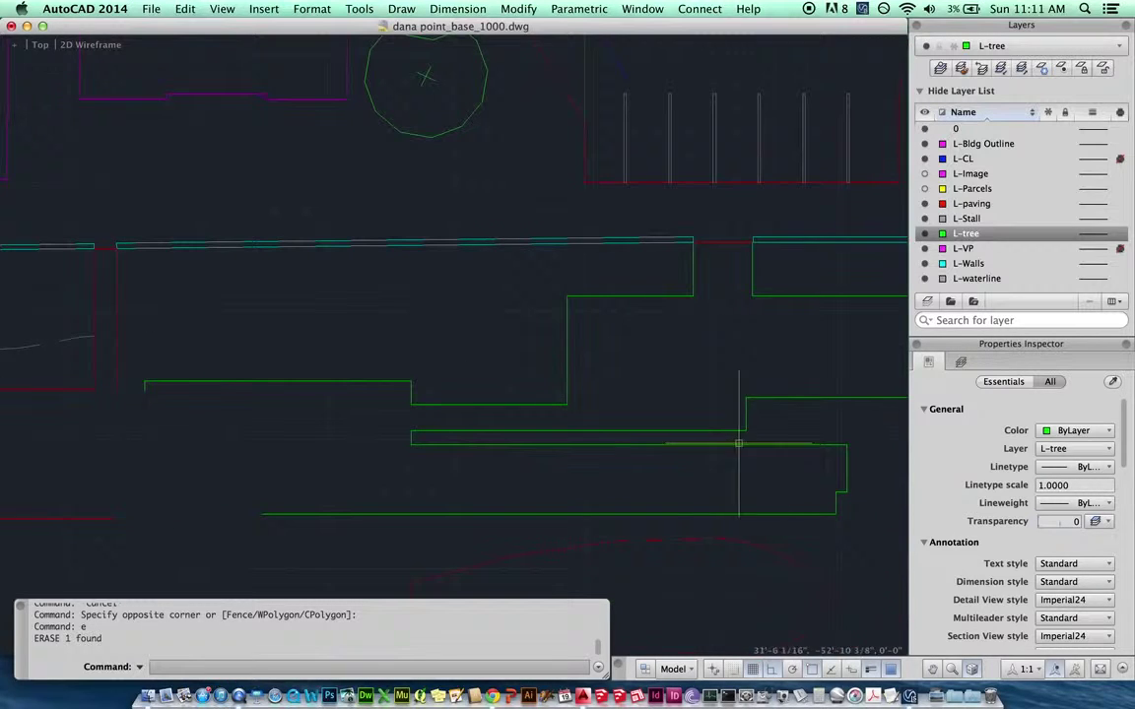
middle_drag(711, 300, 532, 316)
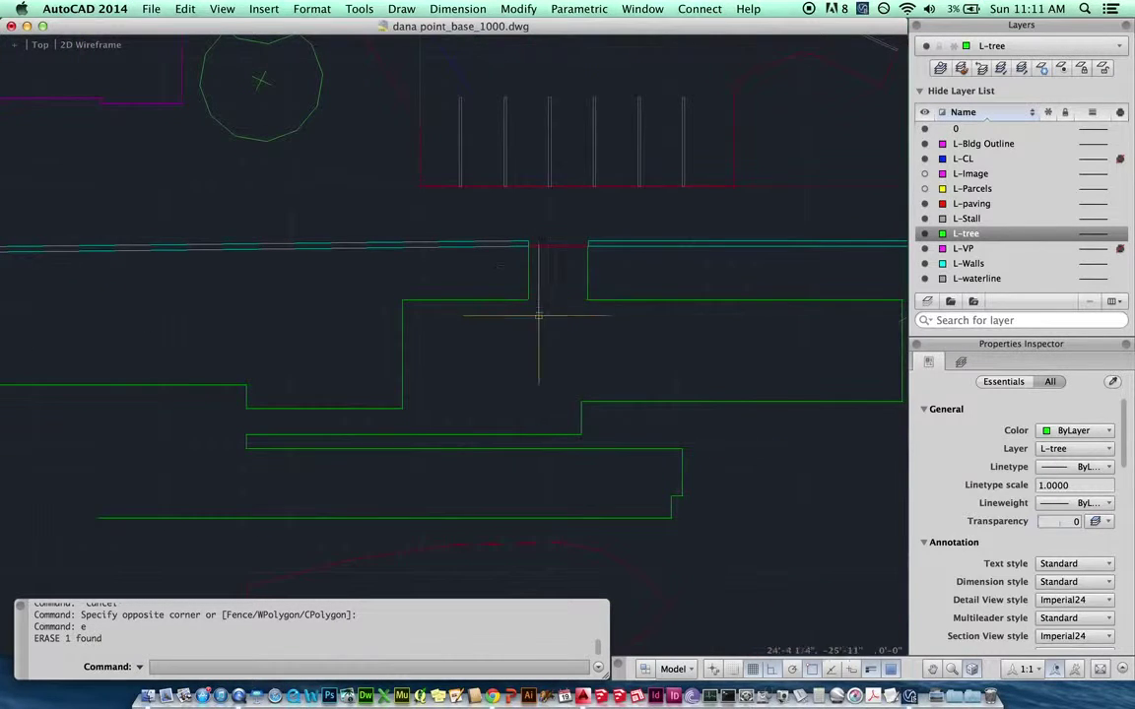
click(589, 287)
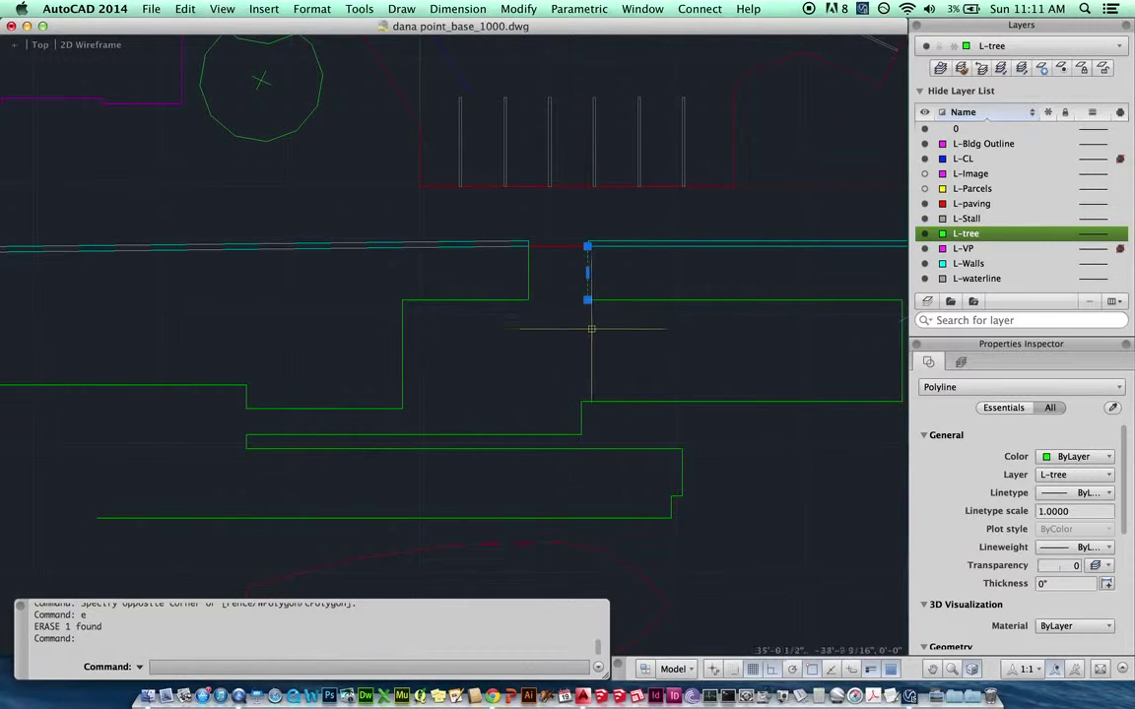
middle_drag(532, 295, 447, 327)
key(Escape)
key(Escape)
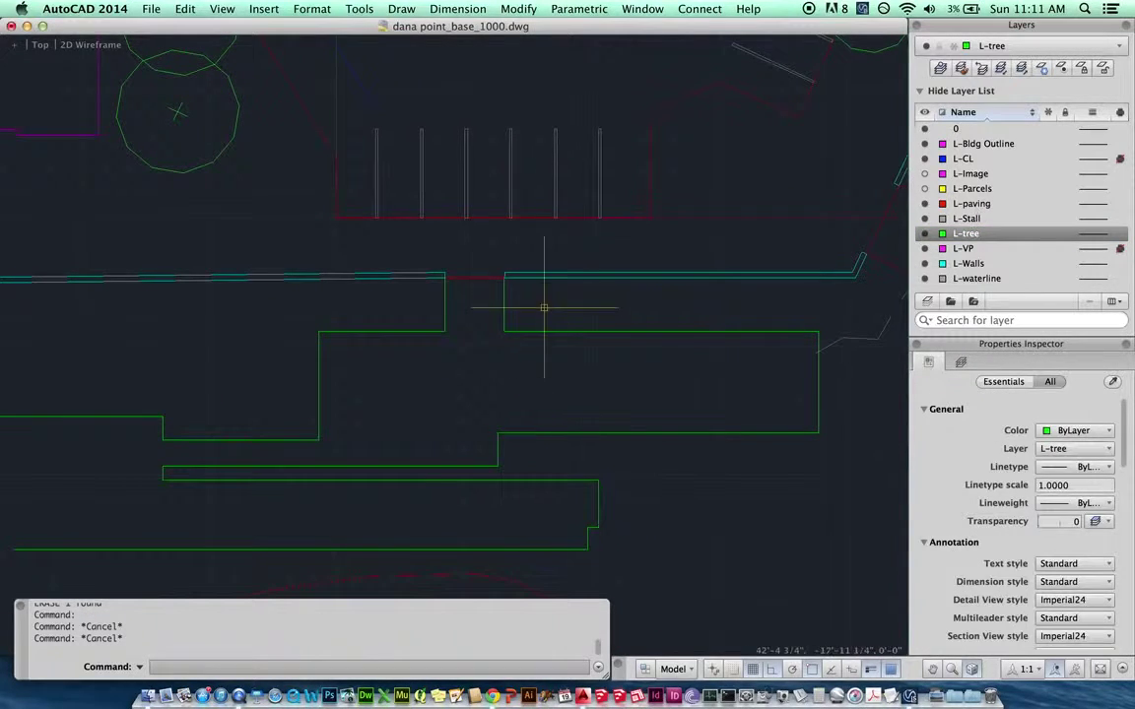
scroll(523, 300, up, 3)
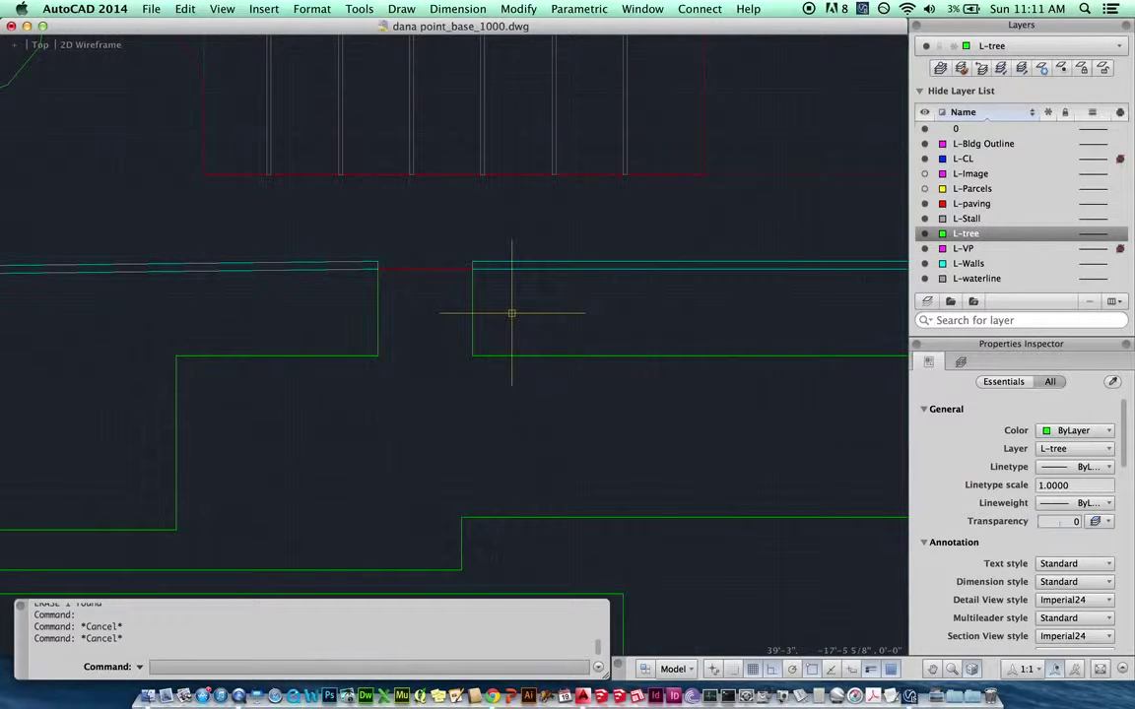
click(445, 268)
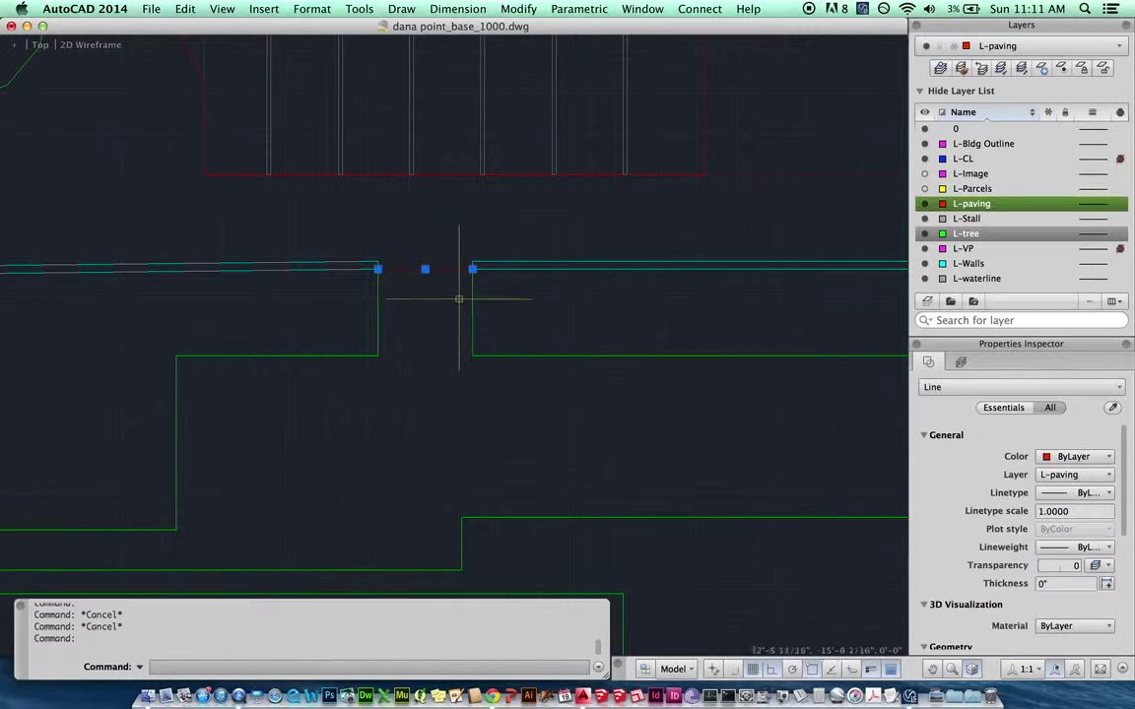
key(Escape)
click(439, 269)
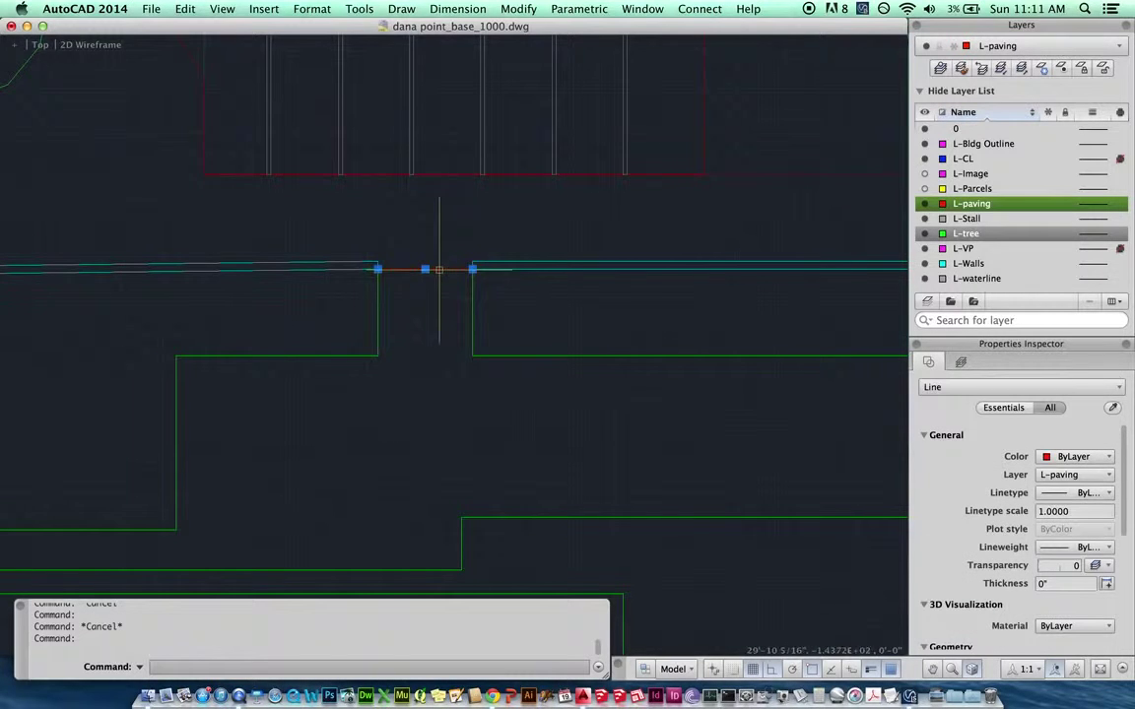
key(Escape)
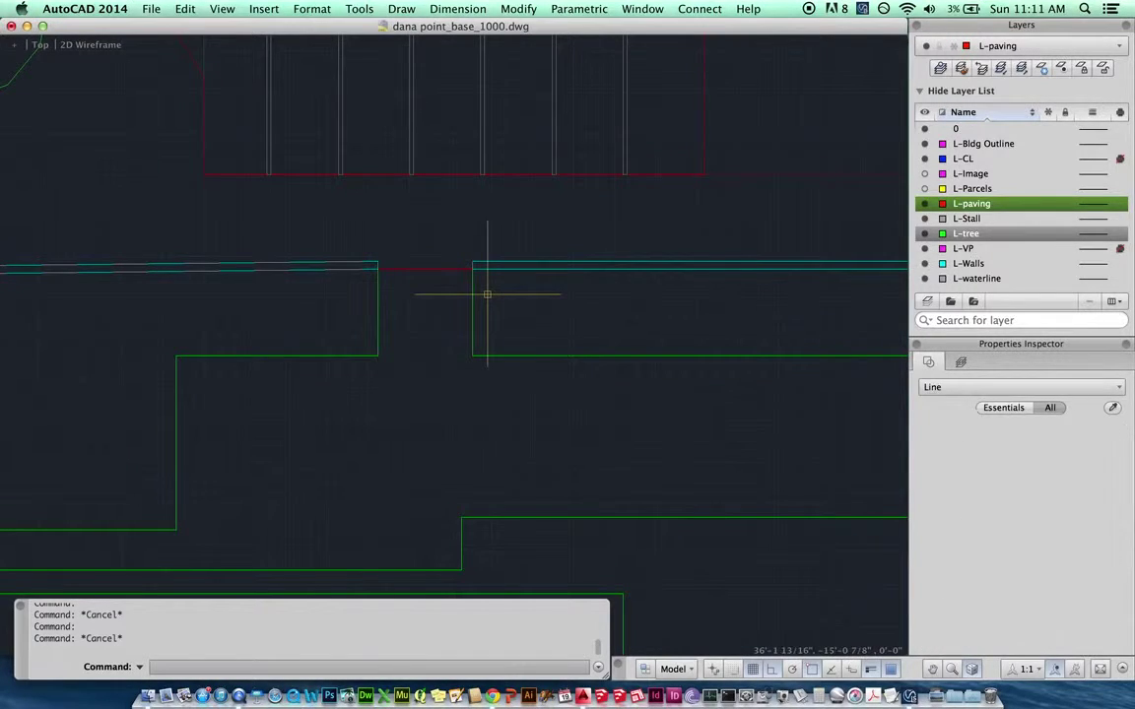
- Match the properties of the L-paving line across the gangway opening onto the lower dock's upper edge and east end lines
text(ma)
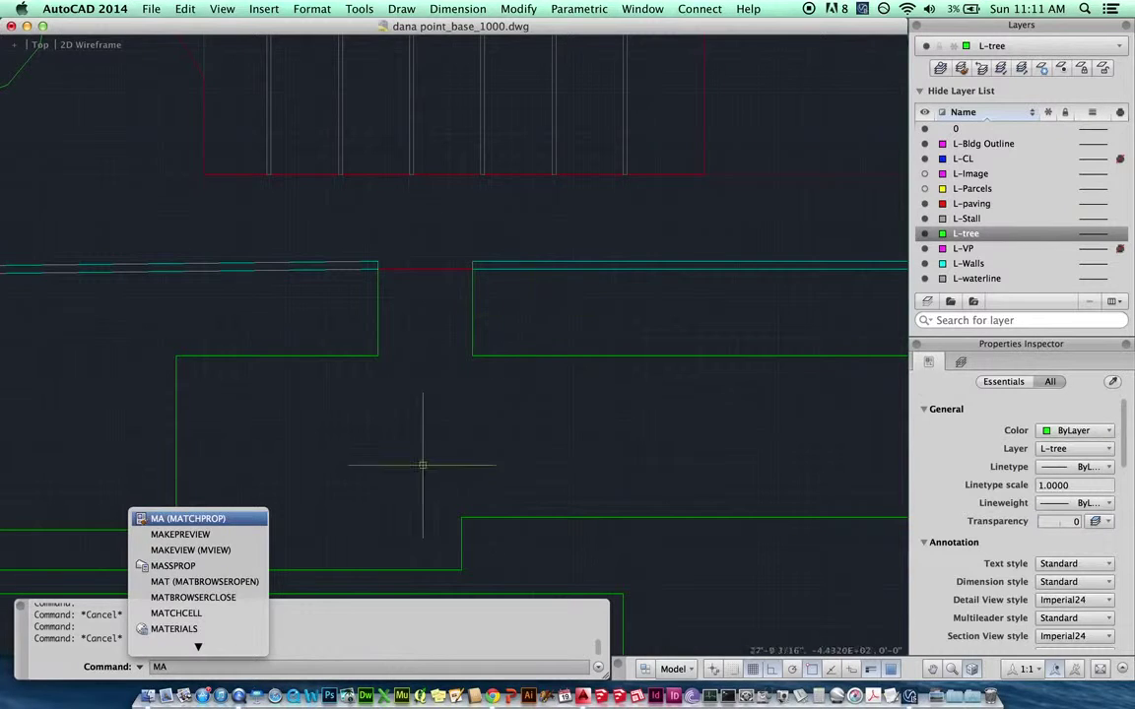
click(187, 522)
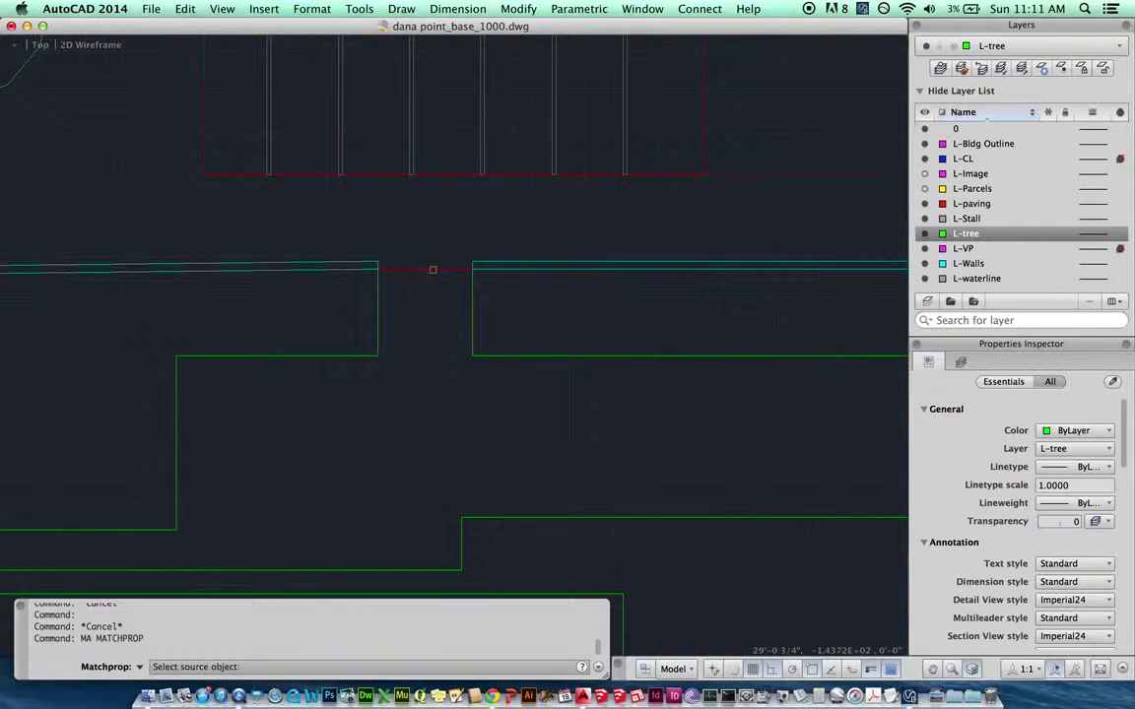
click(432, 269)
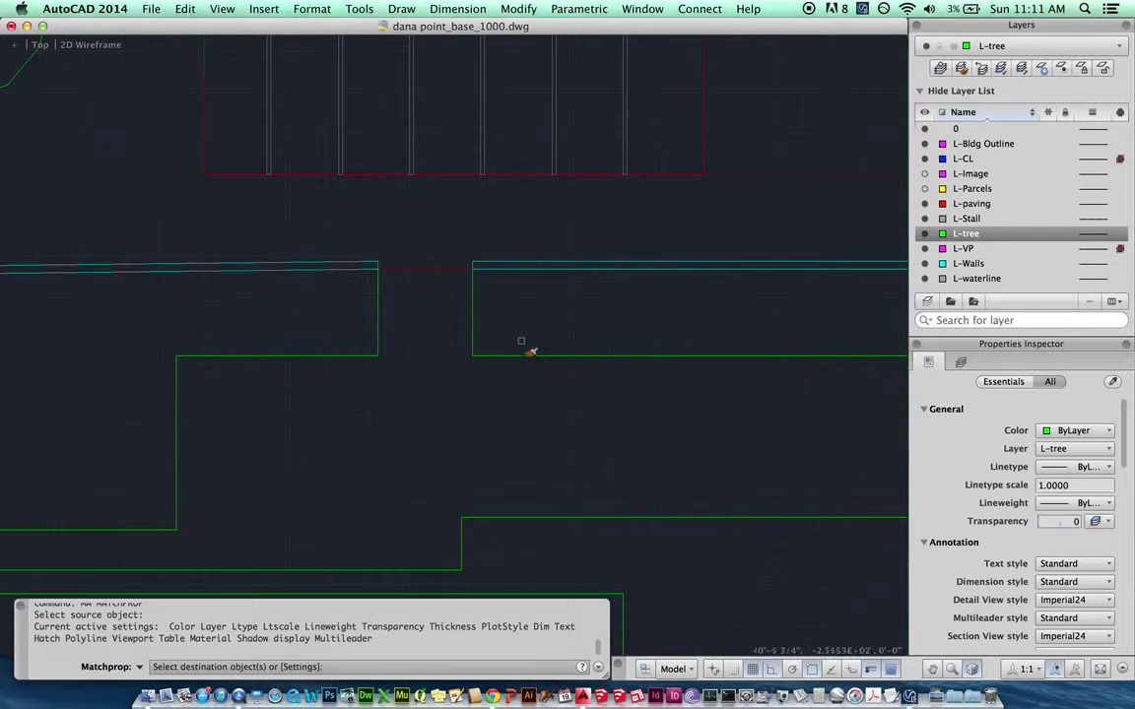
scroll(521, 340, down, 5)
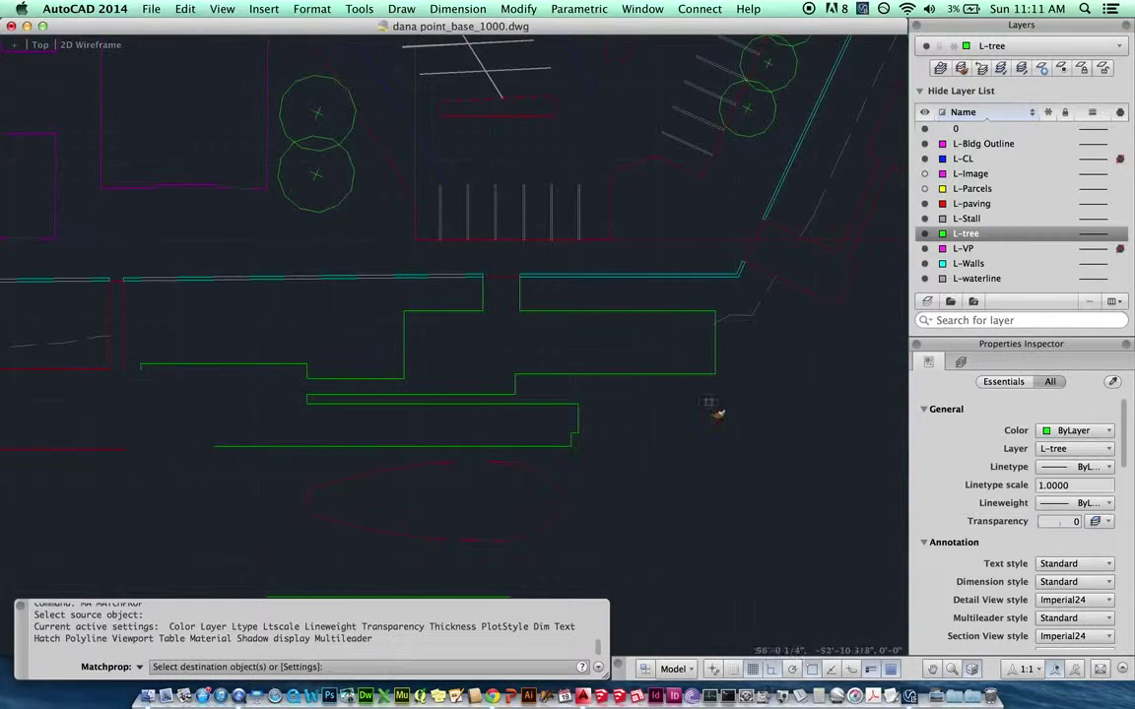
scroll(601, 418, up, 2)
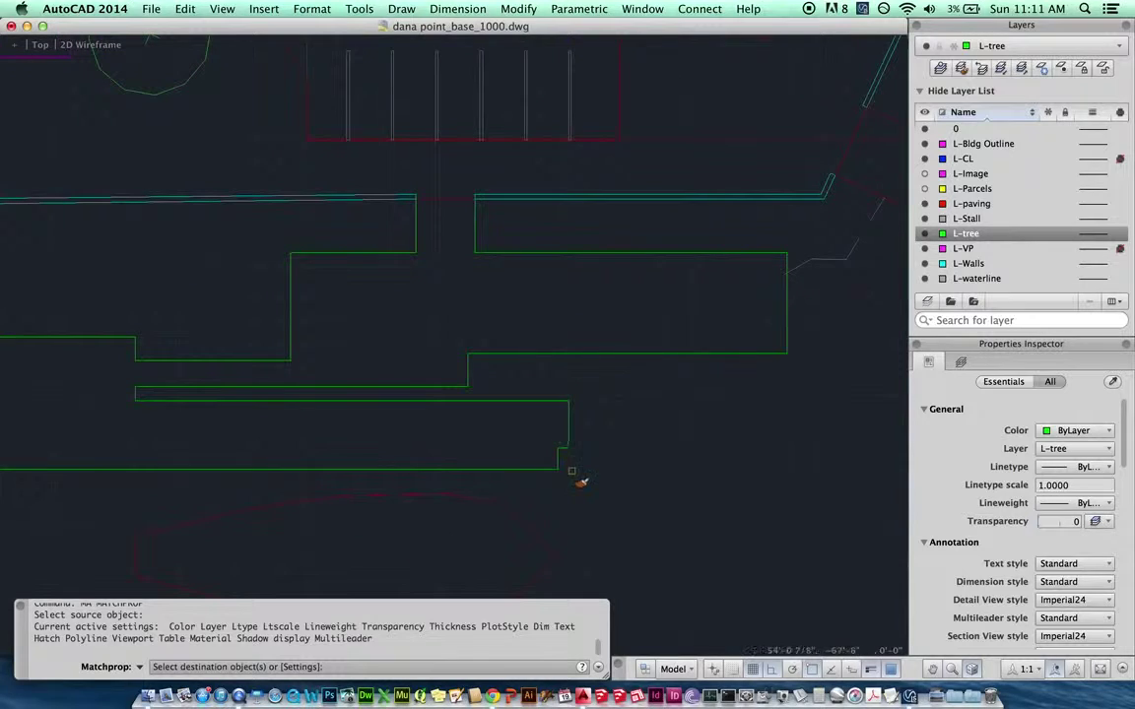
click(560, 457)
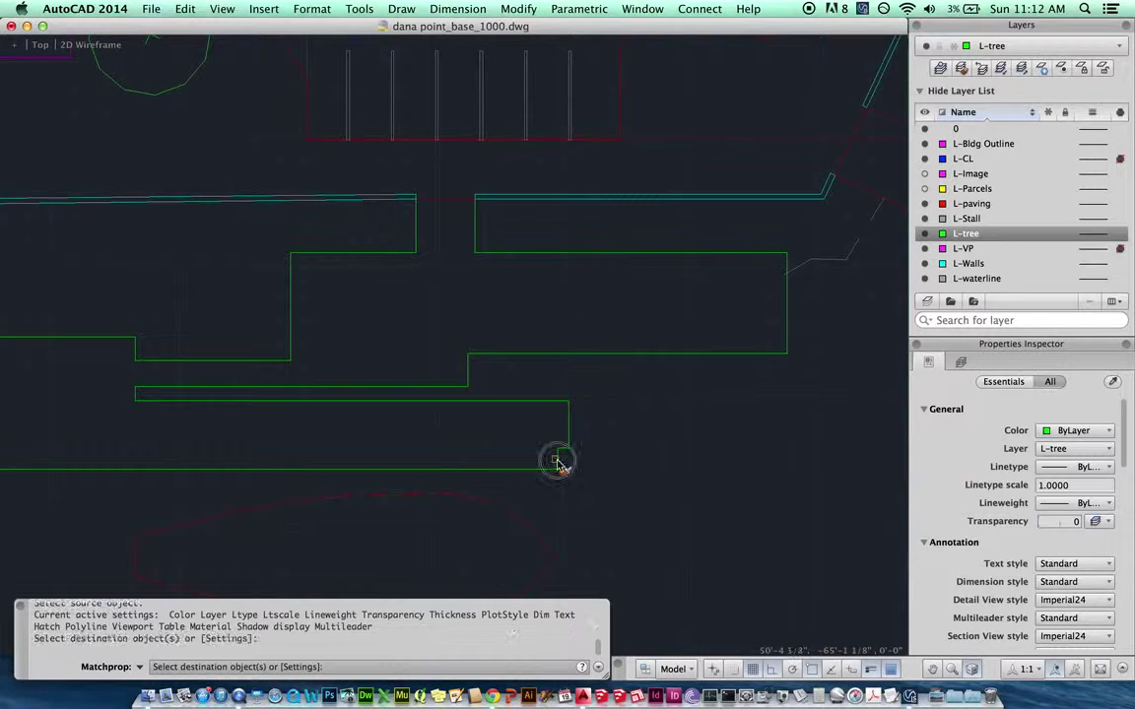
click(530, 402)
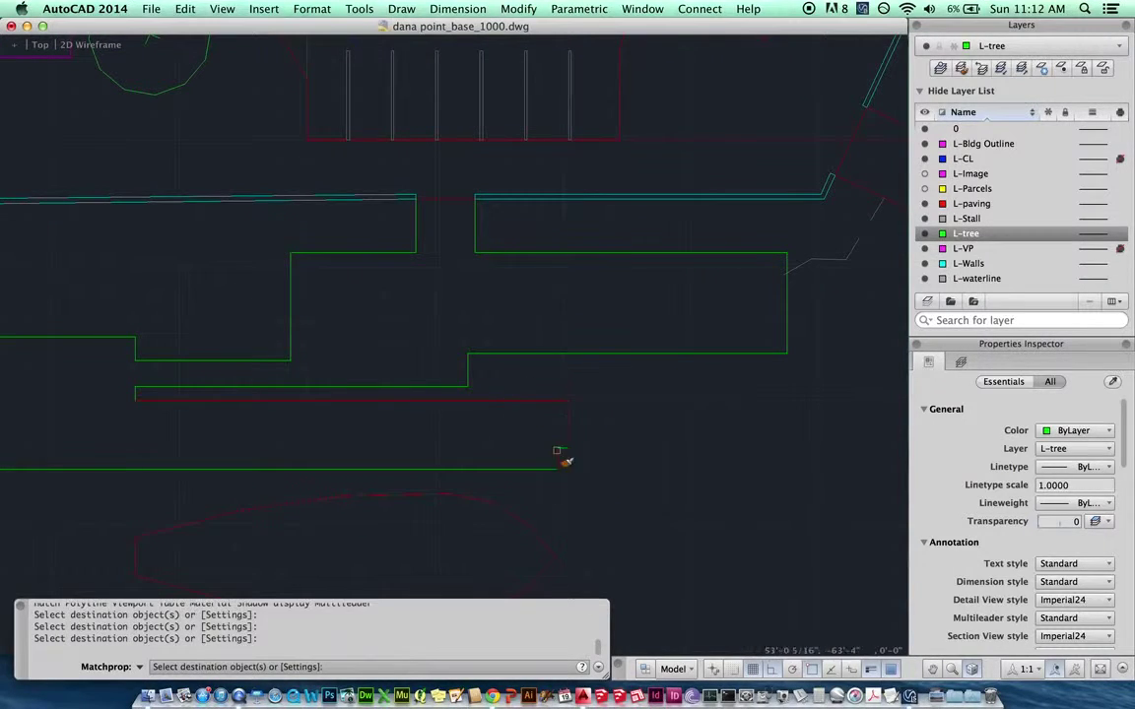
- Apply the matched L-paving properties to the upper dock and gangway lines with one crossing selection
scroll(715, 453, down, 5)
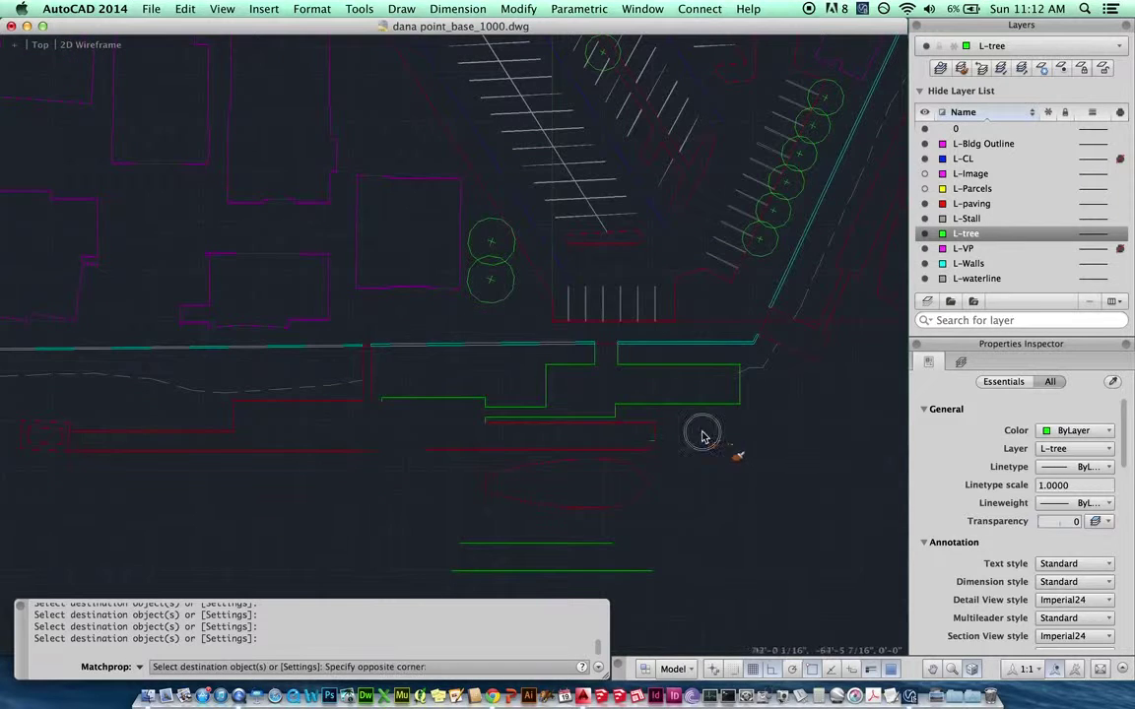
click(732, 444)
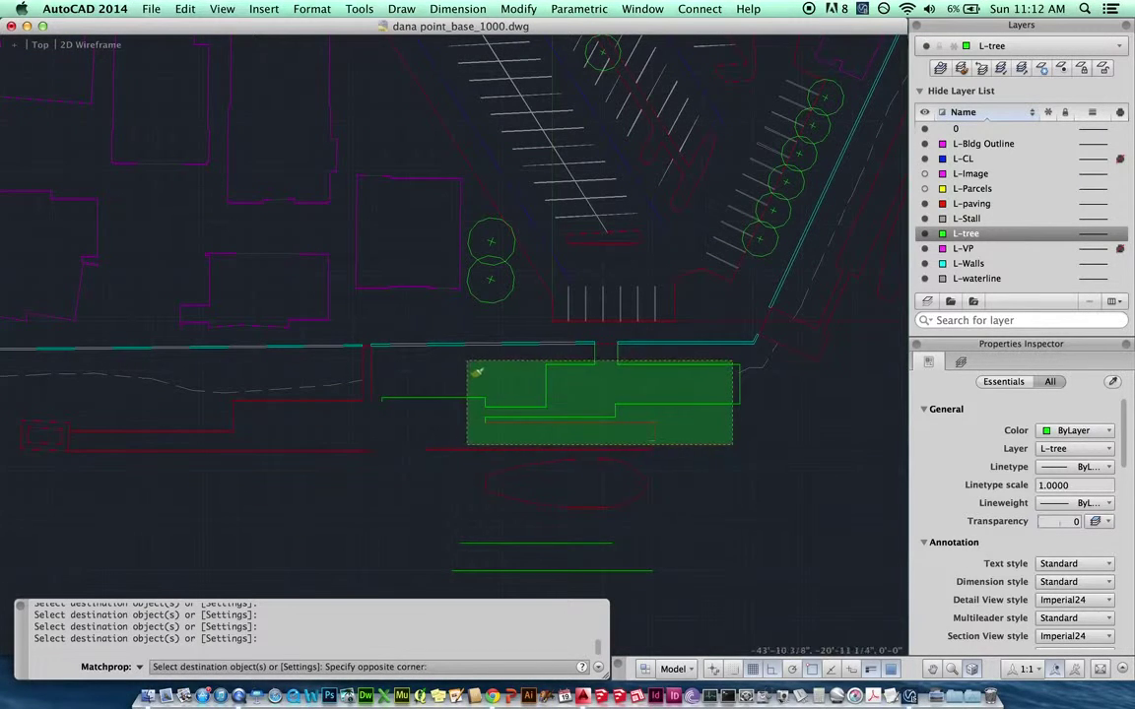
scroll(448, 375, up, 3)
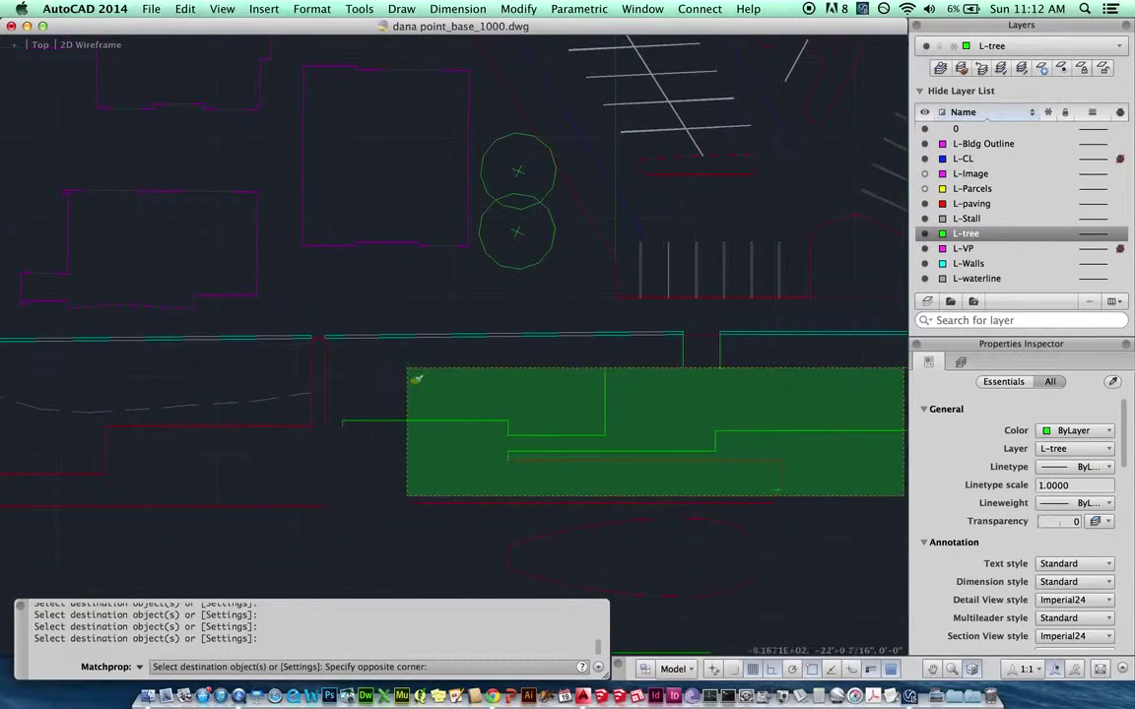
scroll(409, 379, down, 3)
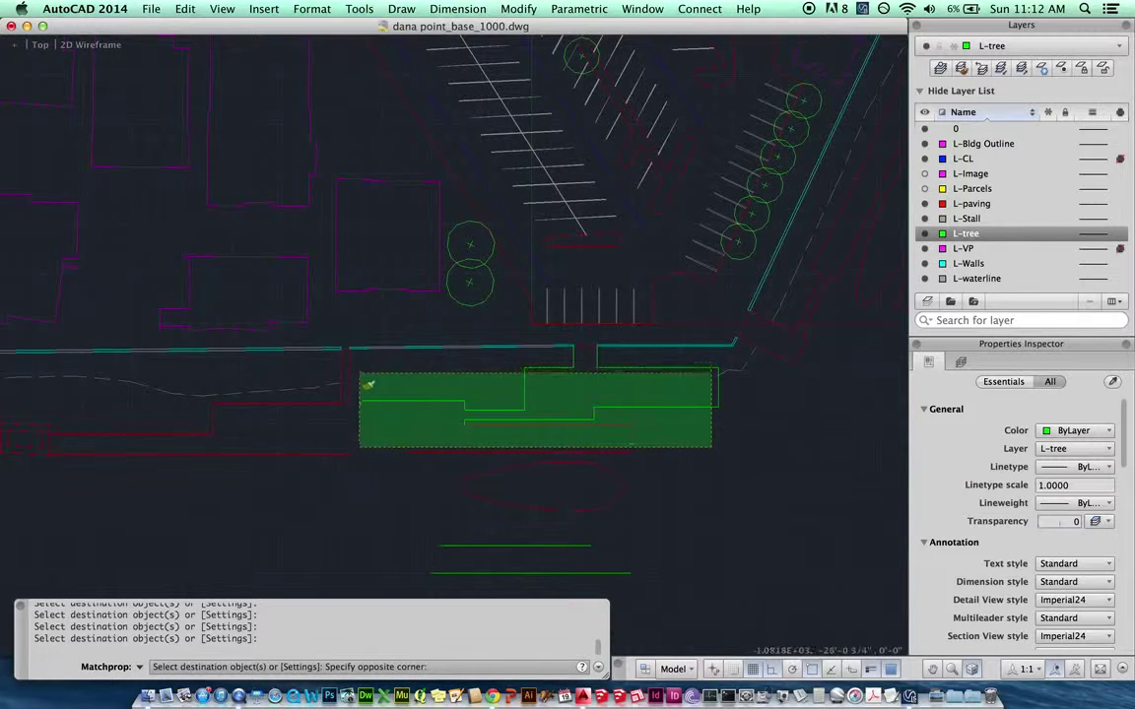
click(358, 362)
- Apply the matched L-paving properties to the upper dock's east end line and finish matching
scroll(732, 411, up, 5)
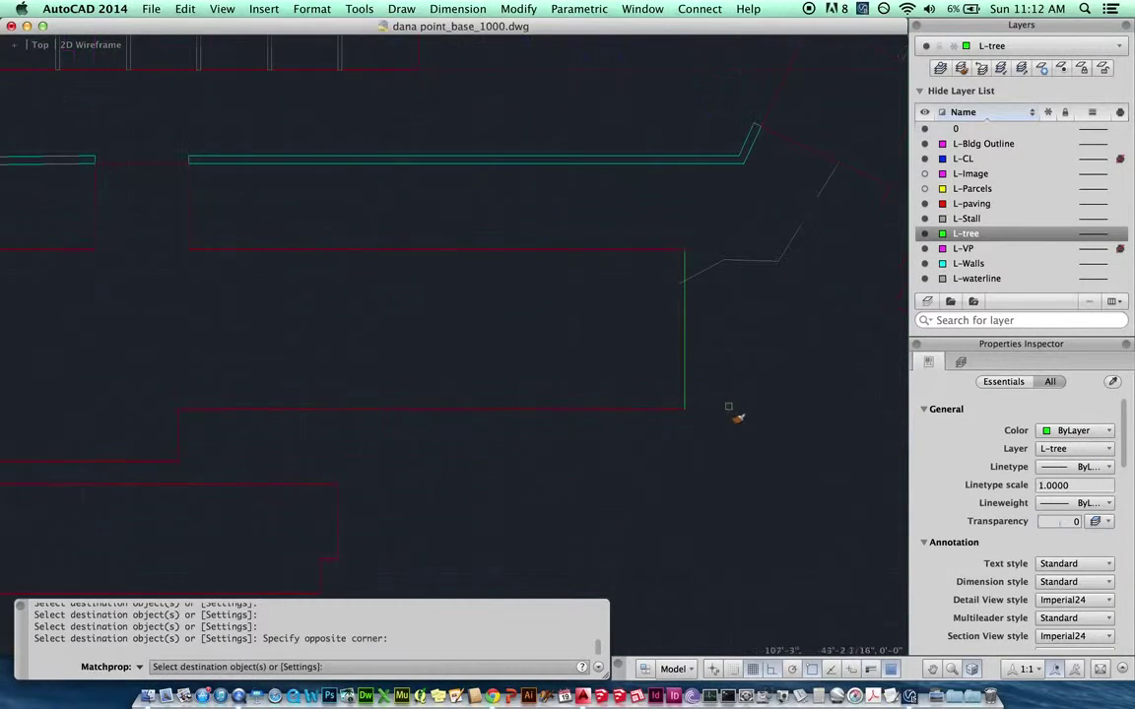
click(756, 425)
click(654, 363)
scroll(729, 340, down, 5)
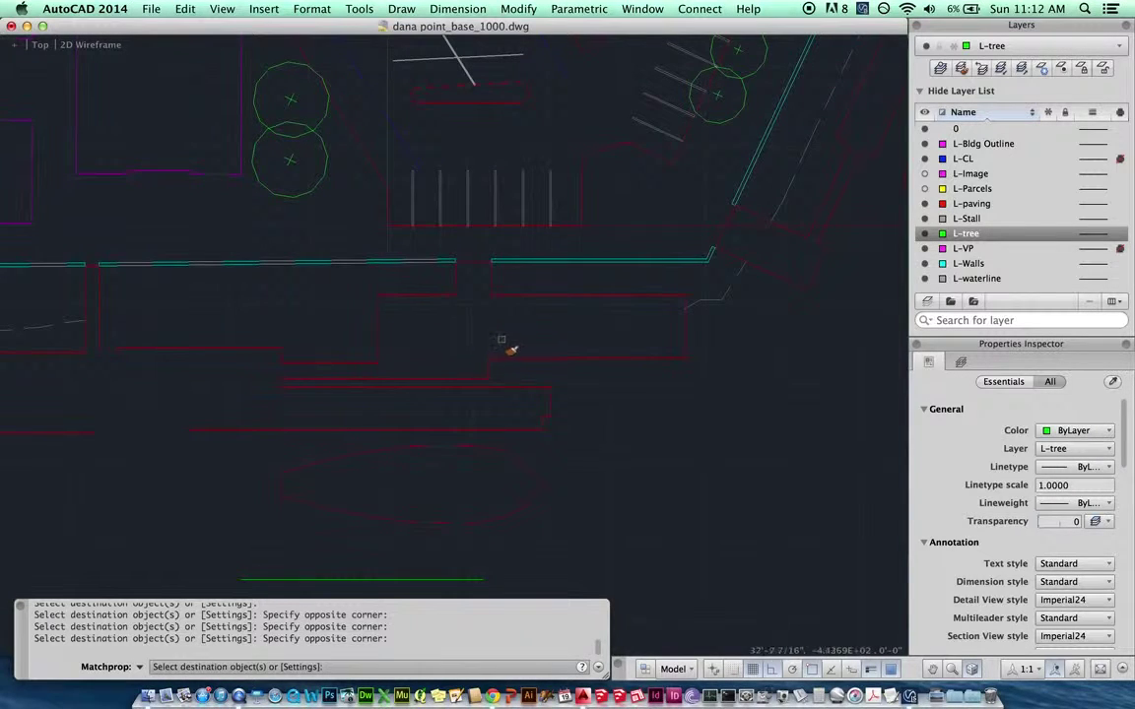
key(Return)
- Reset the UCS to World and set the plan view to the current UCS
scroll(519, 310, up, 3)
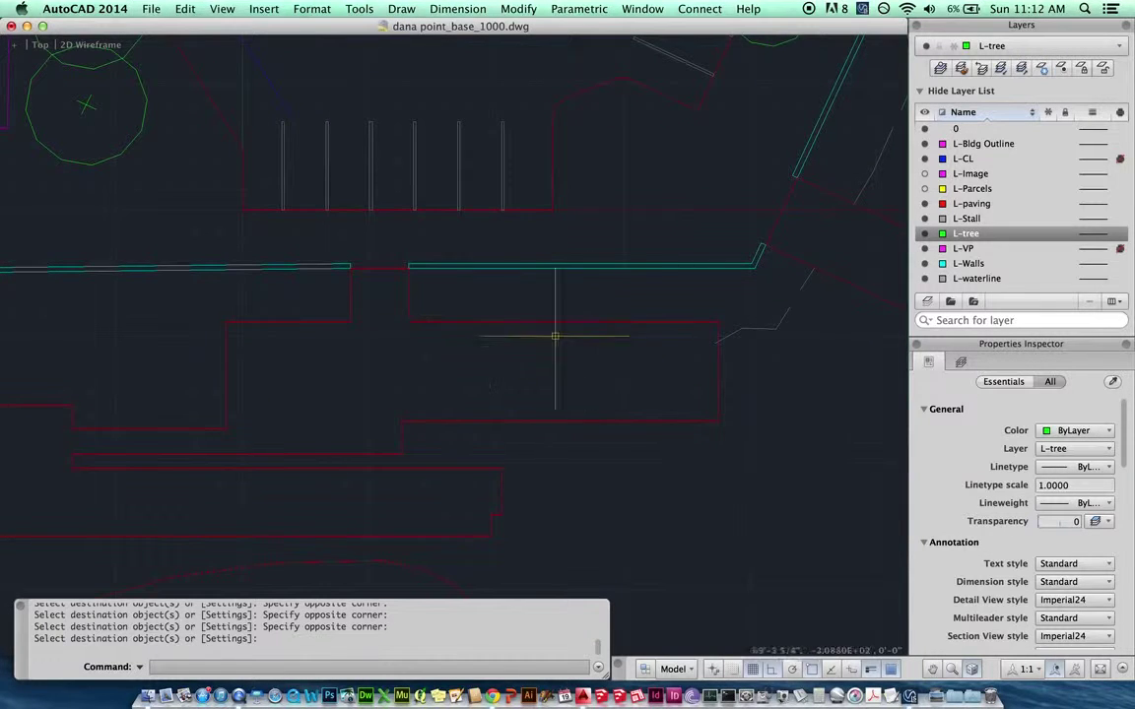
scroll(471, 350, down, 4)
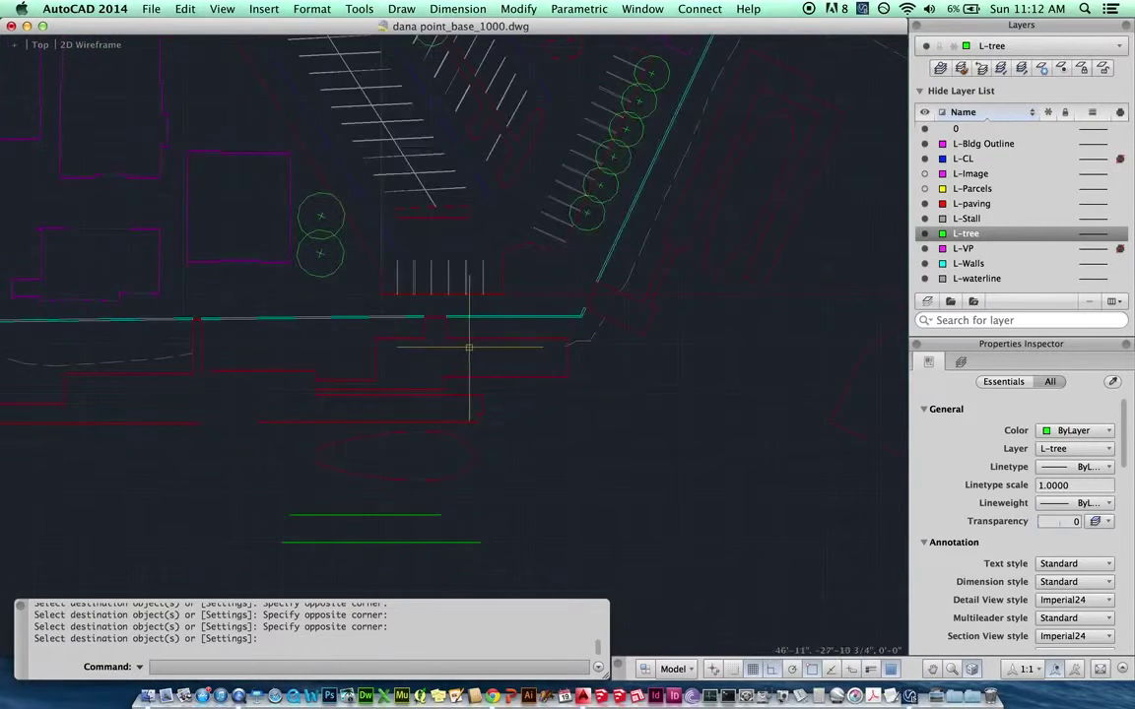
scroll(464, 398, up, 3)
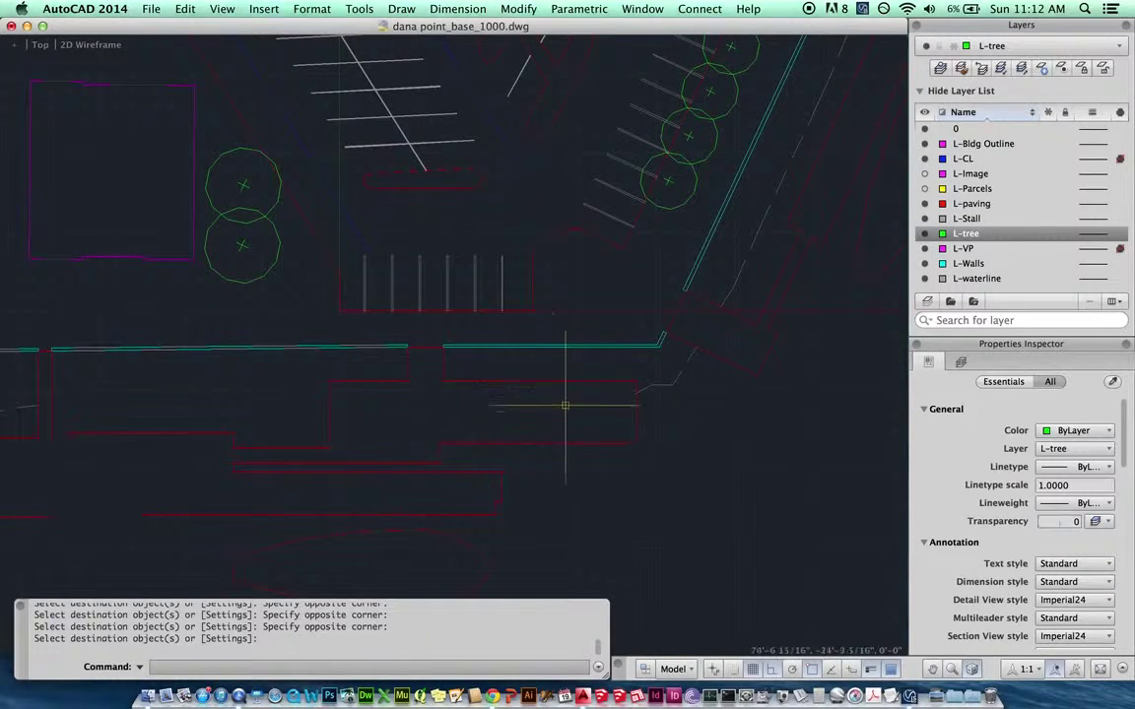
scroll(562, 399, down, 3)
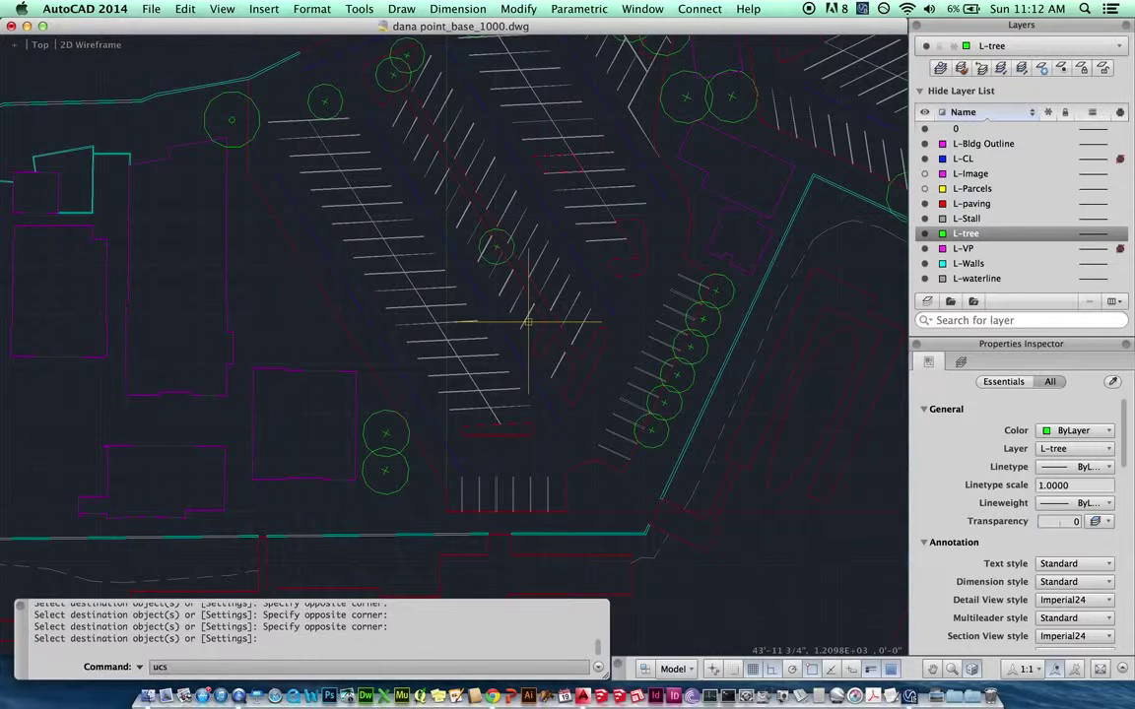
key(Return)
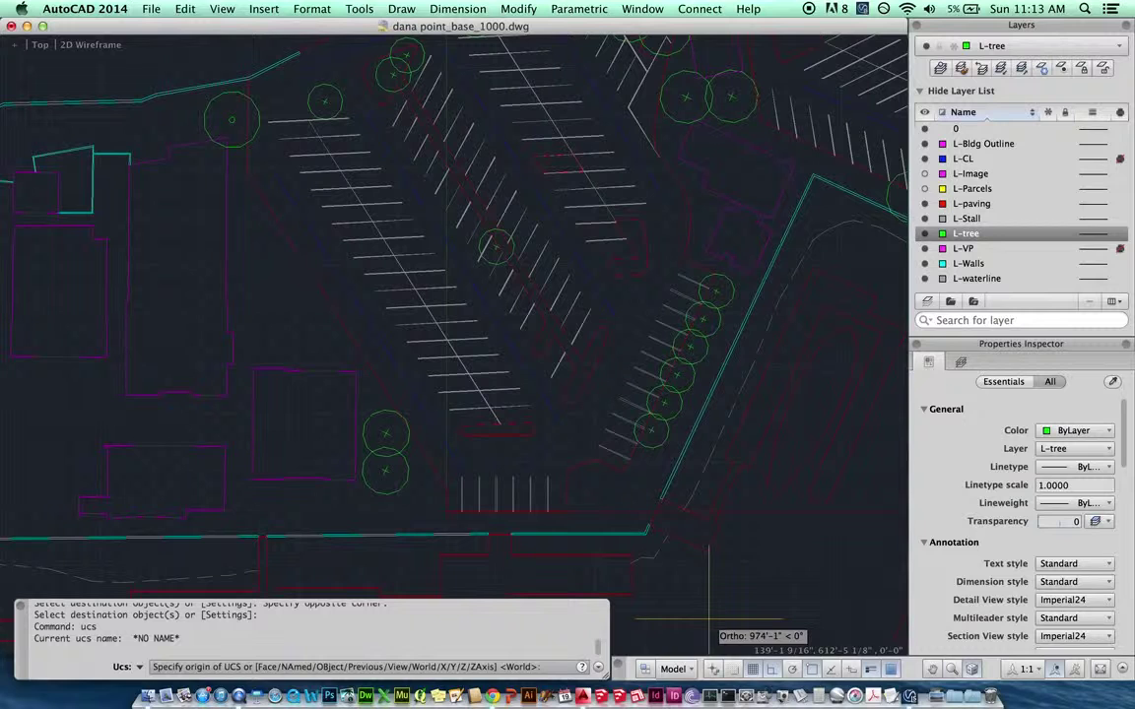
click(693, 567)
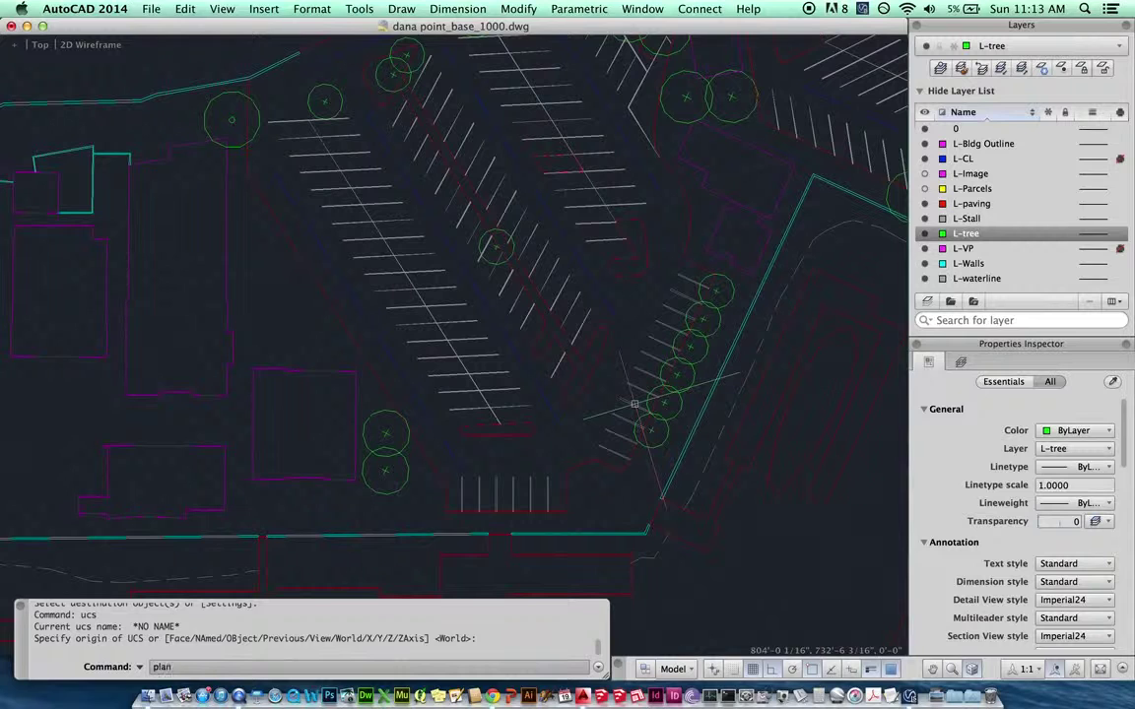
key(Return)
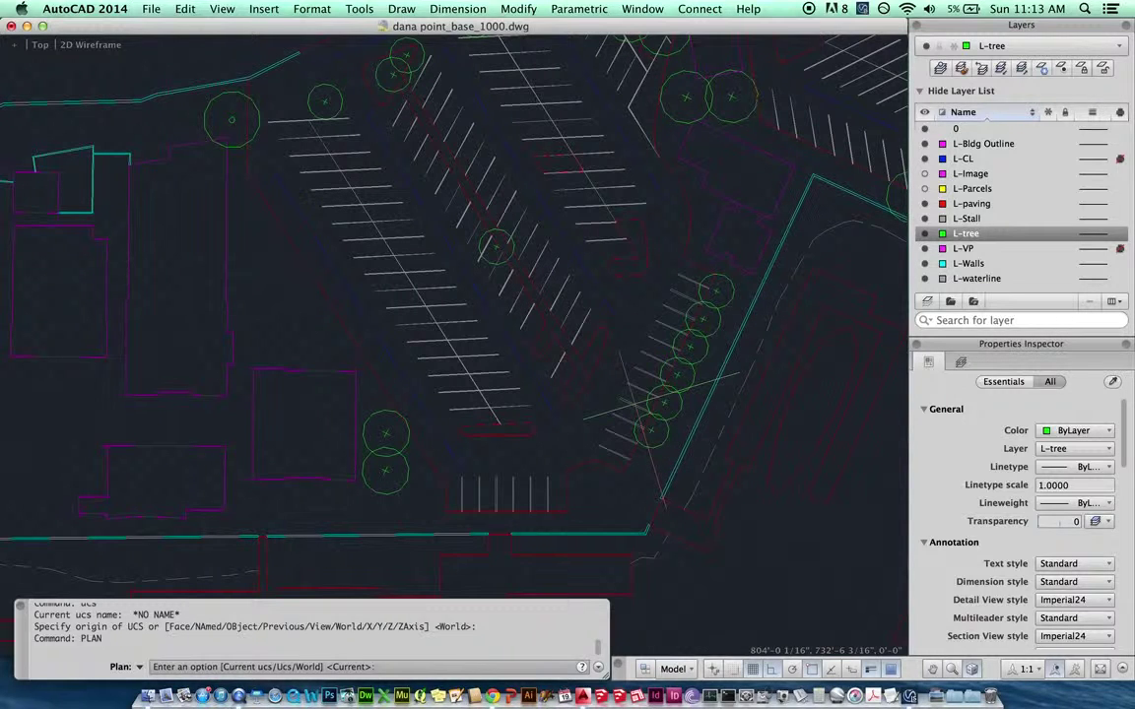
key(Return)
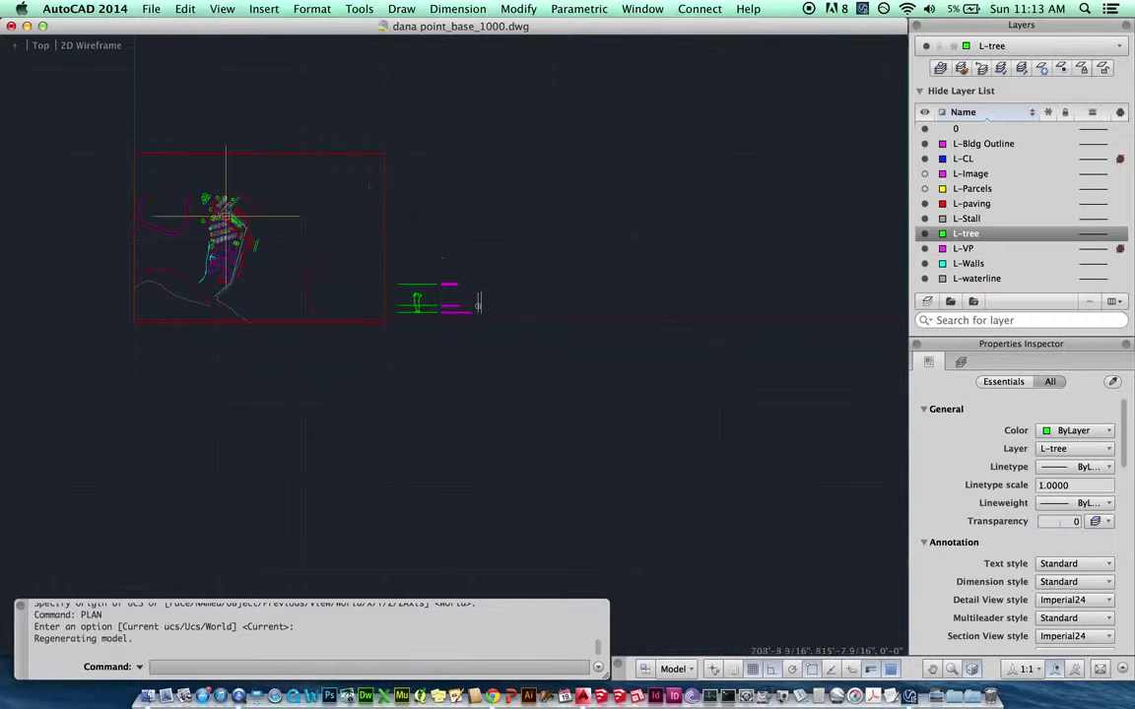
- Examine the angled parking rows and the tree block in the middle row of stalls
scroll(240, 241, up, 8)
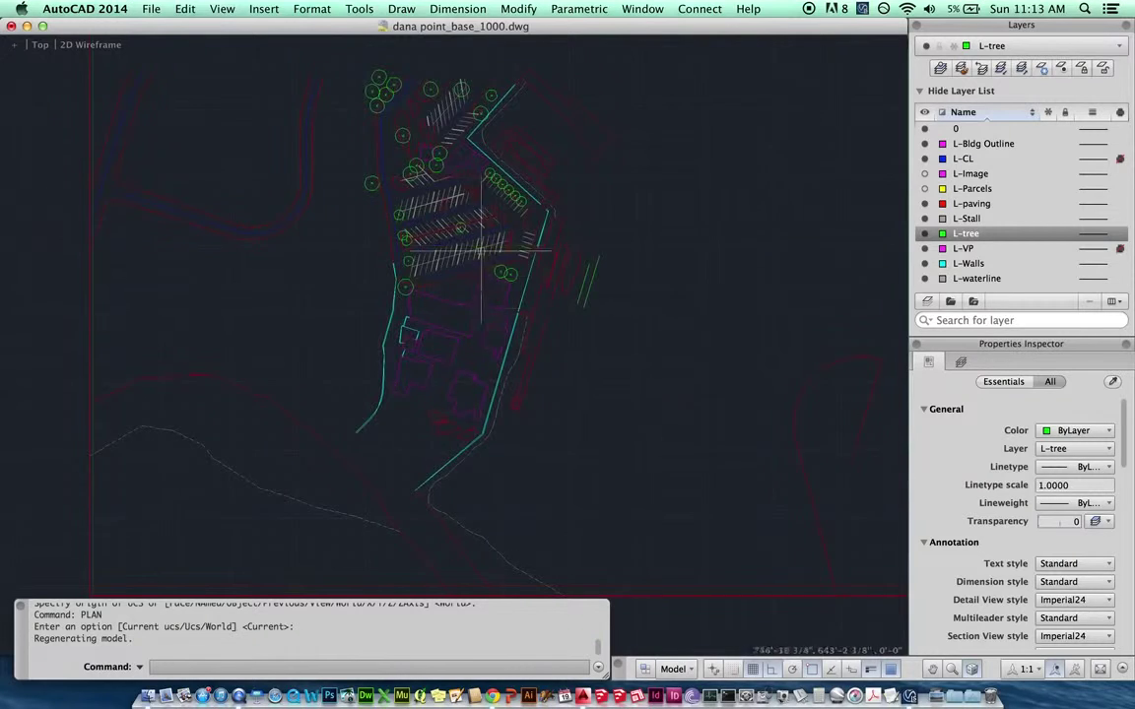
scroll(483, 313, up, 5)
scroll(483, 313, up, 3)
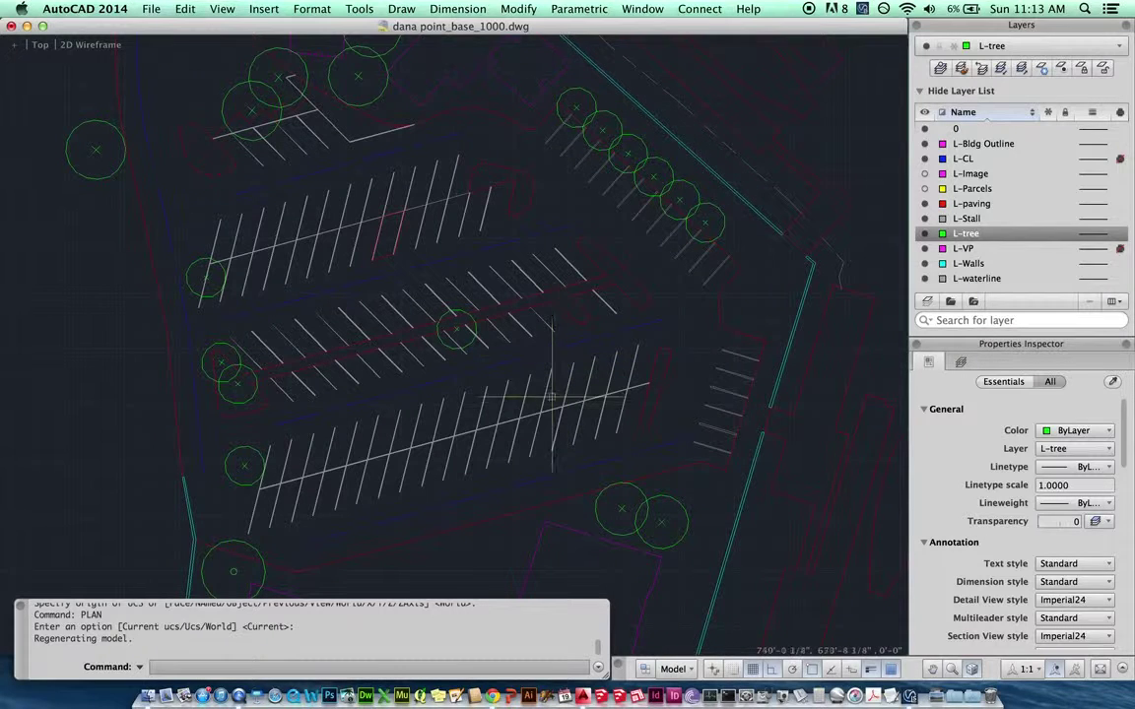
middle_drag(515, 380, 580, 340)
scroll(580, 340, up, 3)
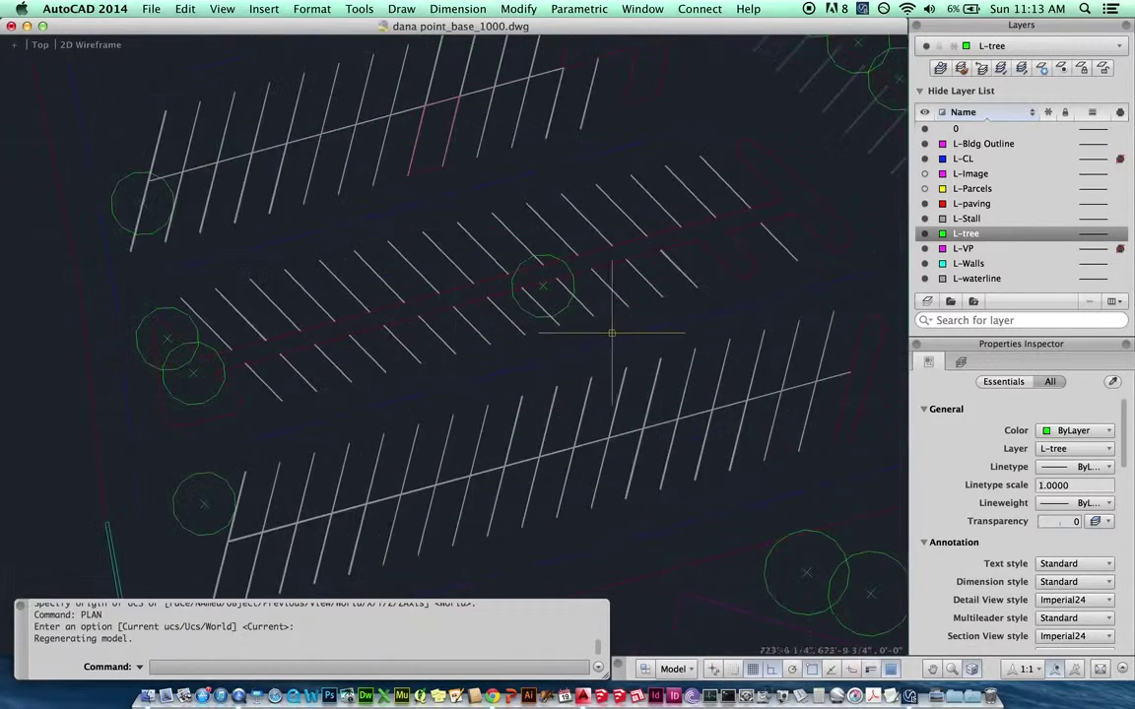
scroll(522, 239, up, 2)
click(522, 239)
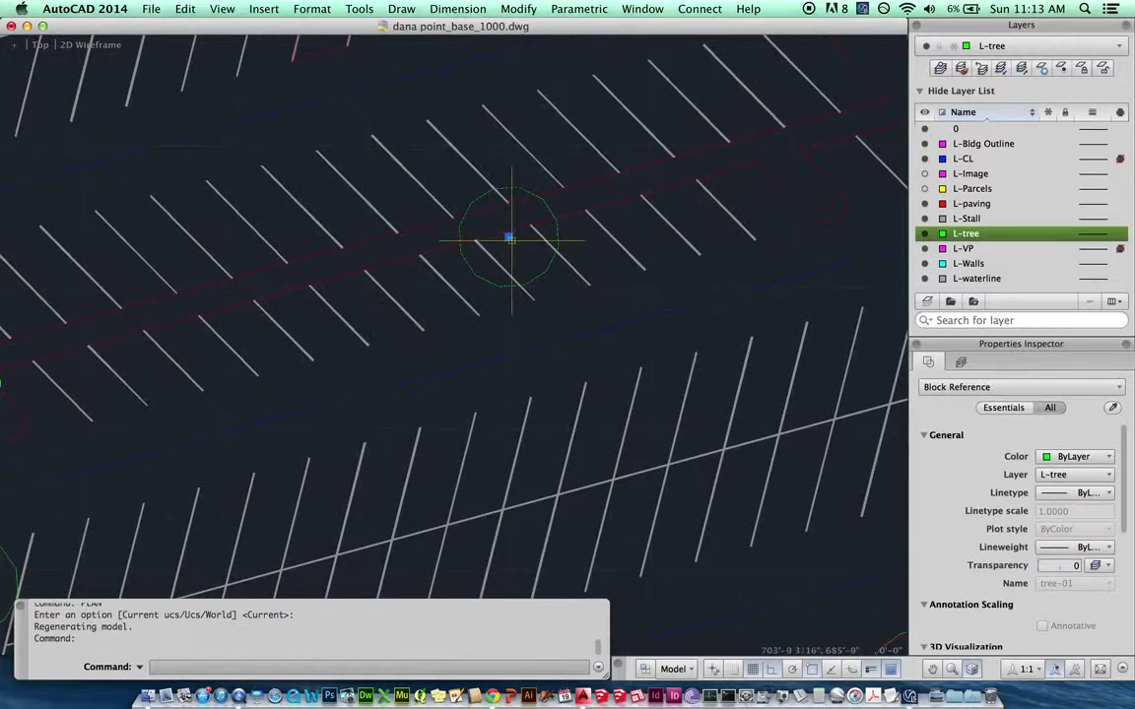
click(507, 238)
scroll(507, 236, up, 2)
scroll(514, 254, down, 2)
key(Escape)
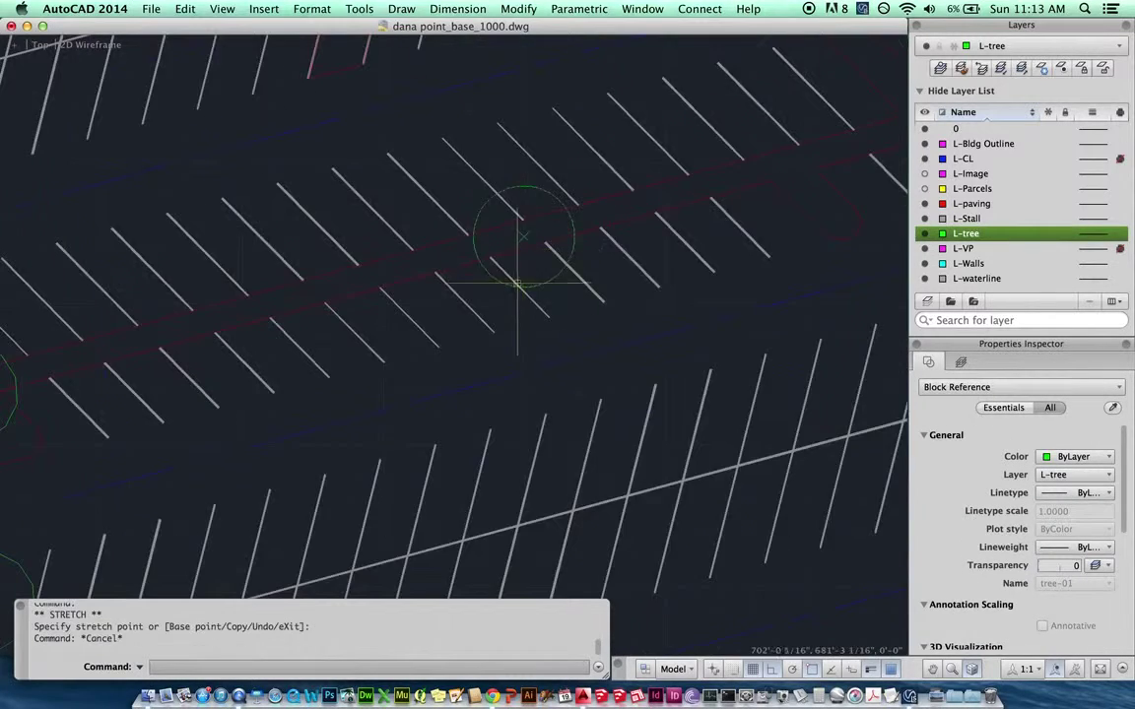
scroll(522, 286, down, 3)
scroll(542, 354, up, 2)
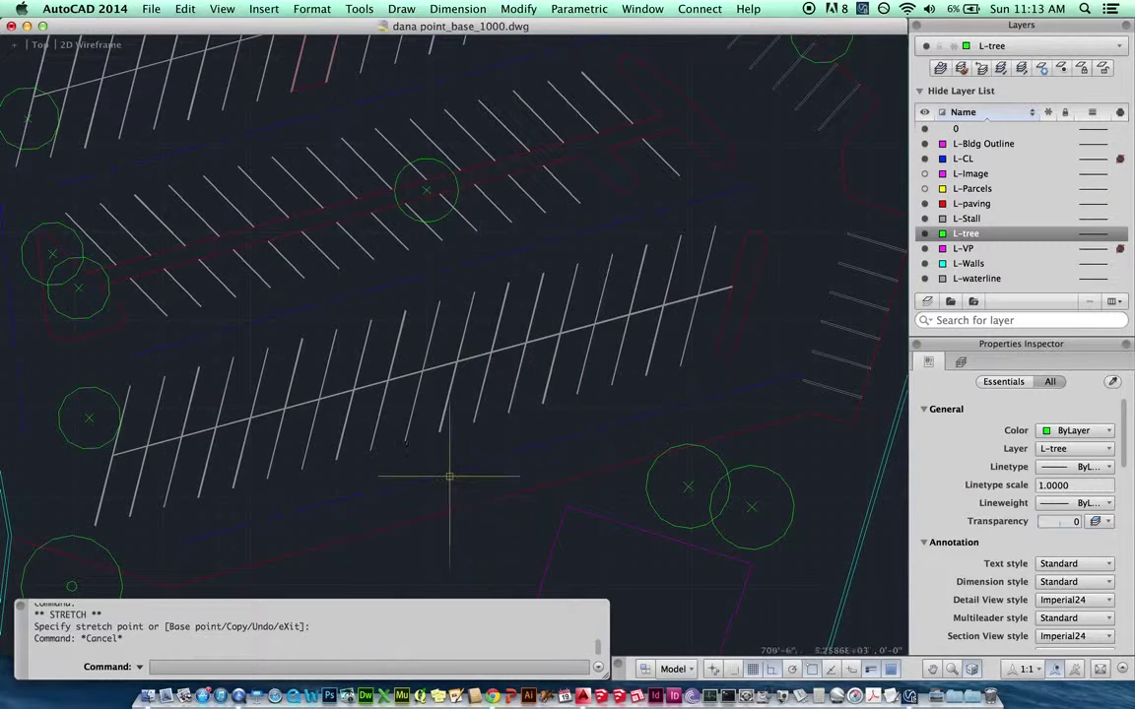
- Measure the distance from a middle-row stall line's upper end to the centerline of the aisle above it
middle_drag(418, 451, 487, 379)
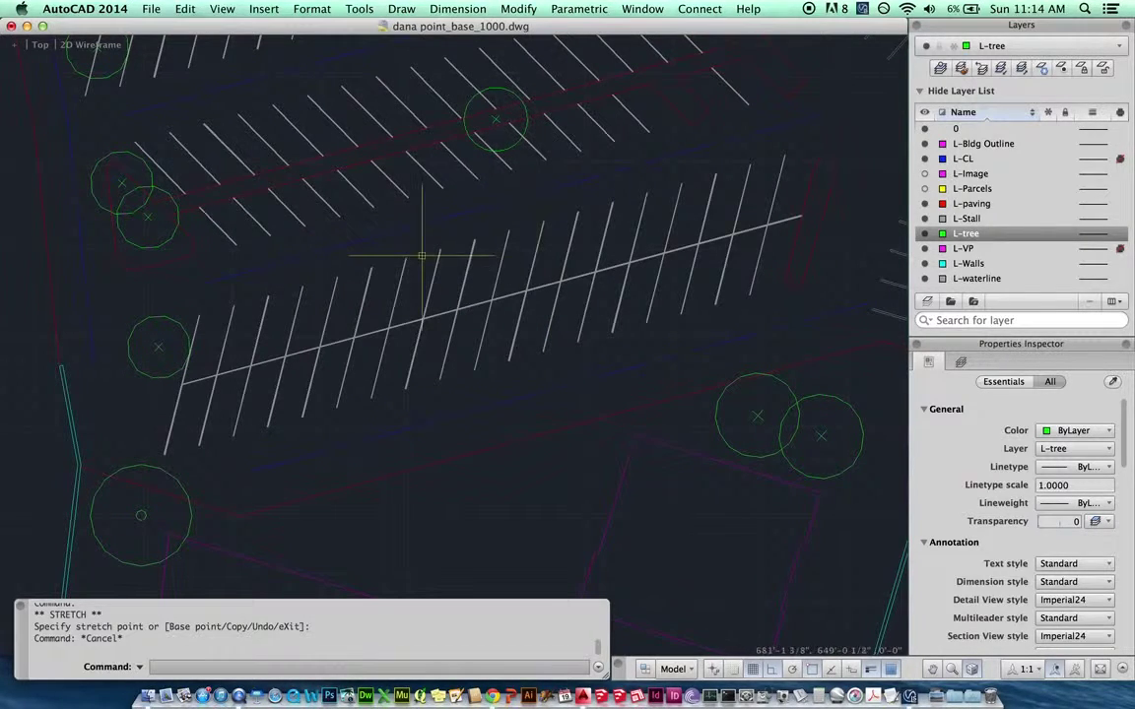
scroll(392, 222, down, 3)
scroll(365, 266, down, 2)
scroll(345, 305, up, 5)
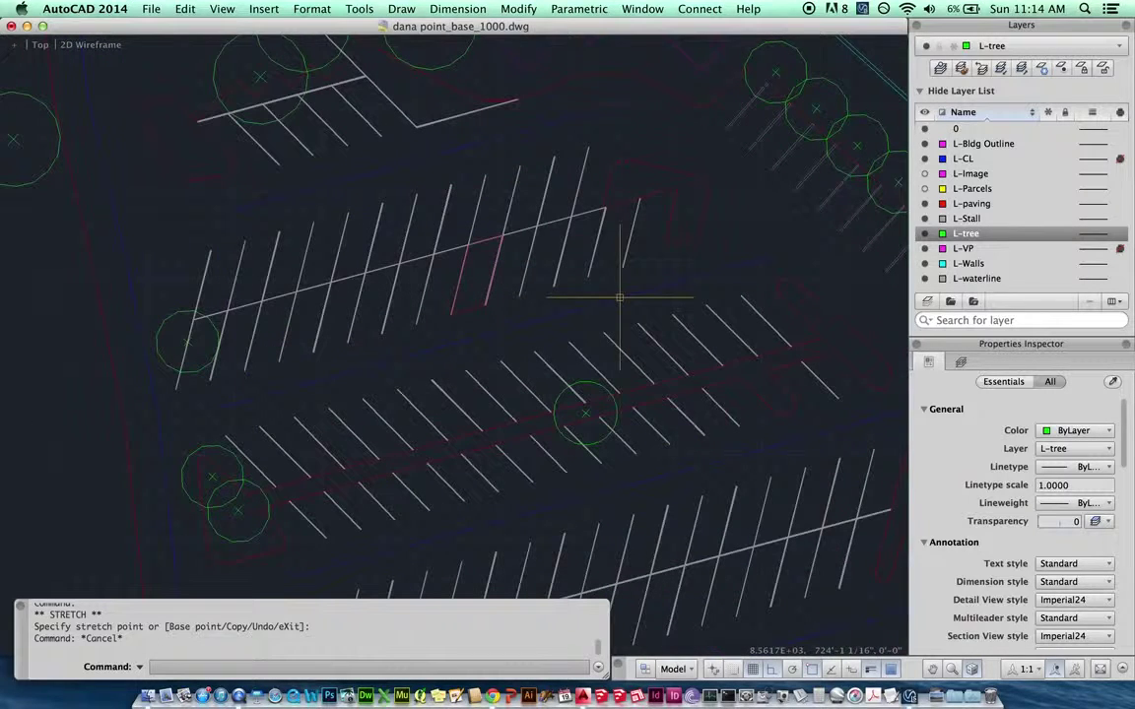
key(Escape)
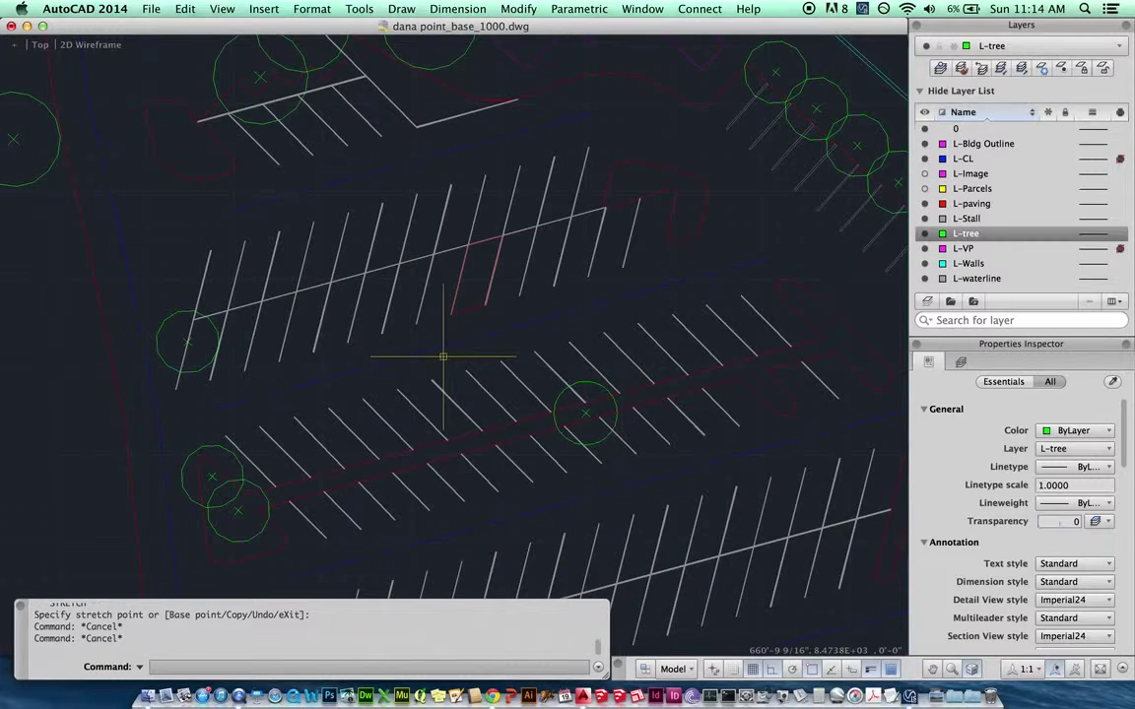
scroll(444, 357, up, 3)
text(di)
key(Return)
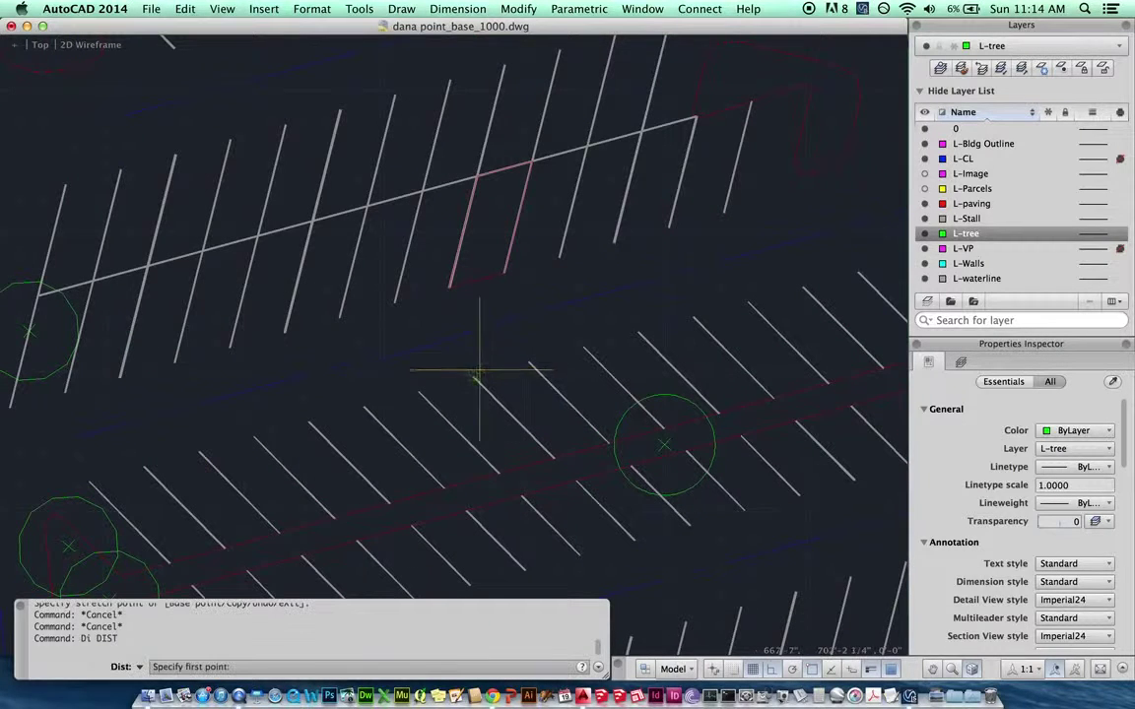
click(477, 374)
click(465, 332)
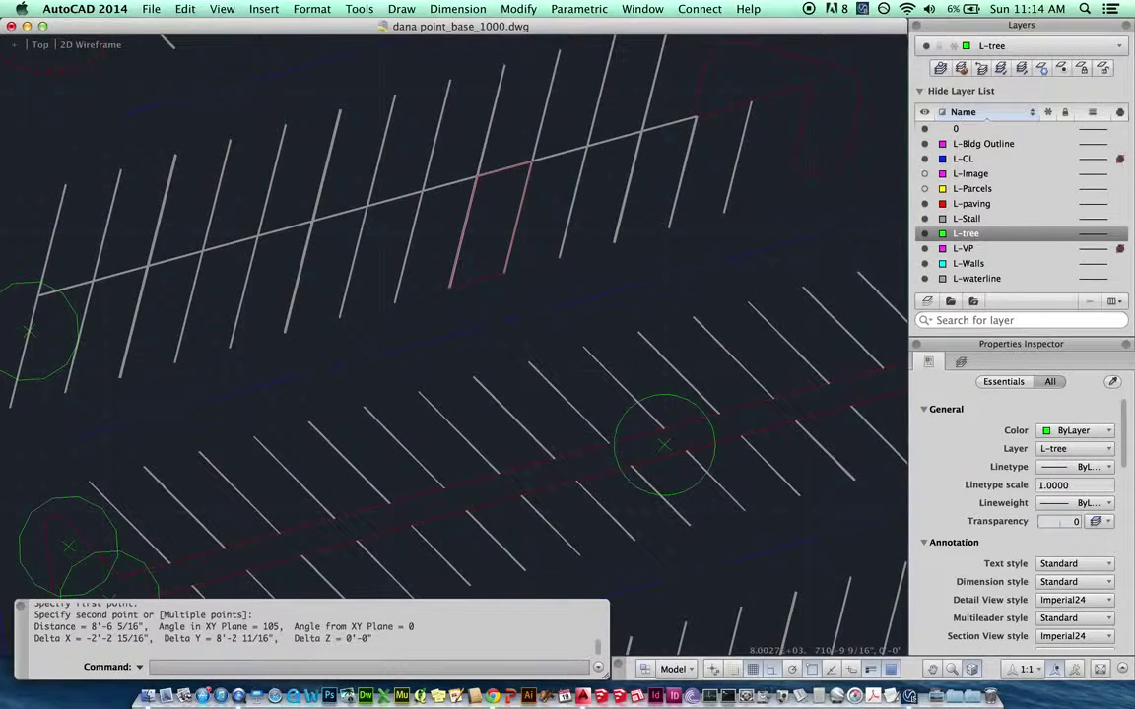
key(Escape)
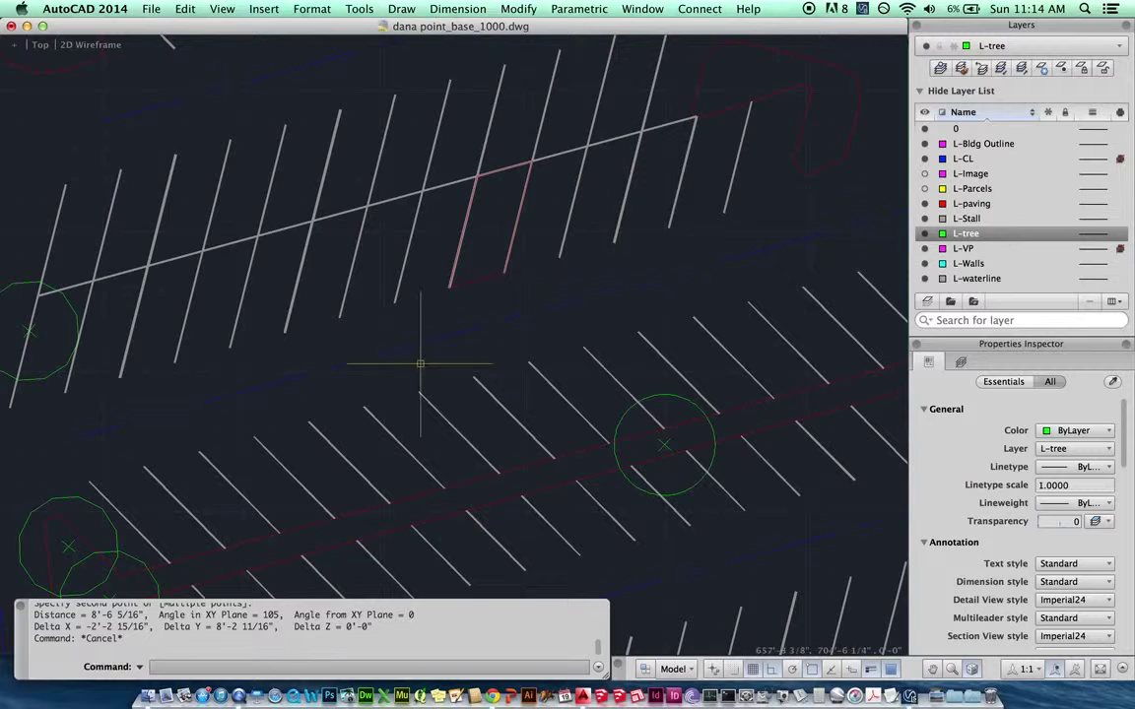
- Repeat the distance measurement from the same middle-row stall end to the aisle centerline
text(di)
key(Return)
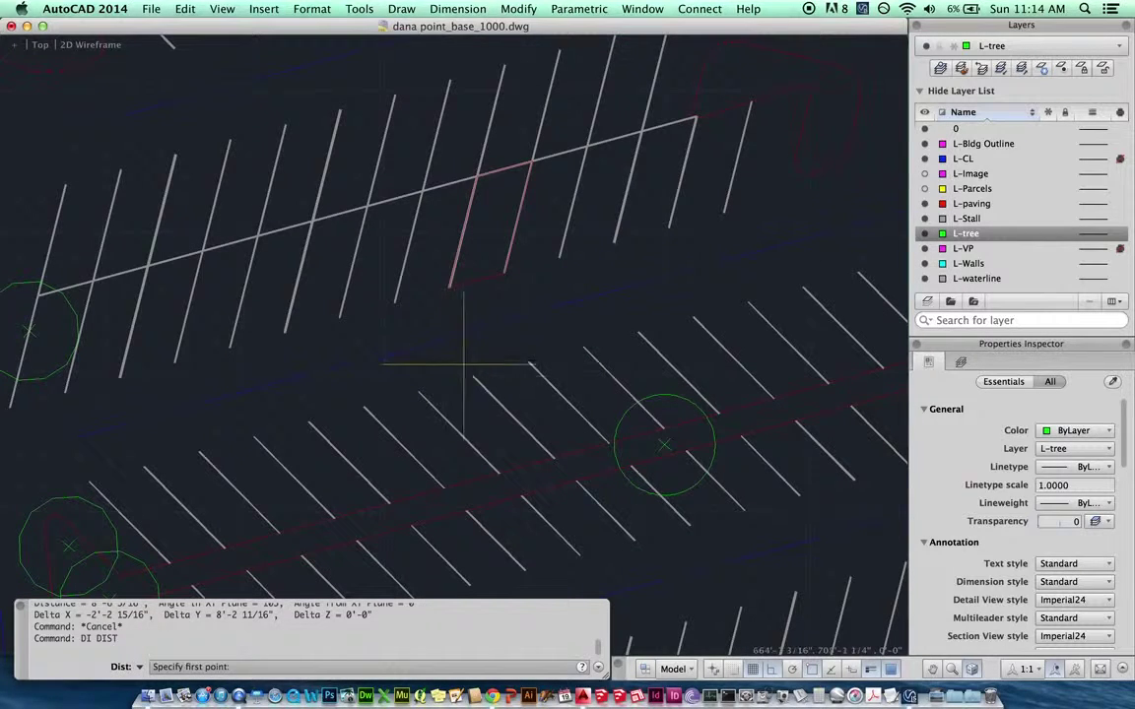
click(473, 377)
click(463, 337)
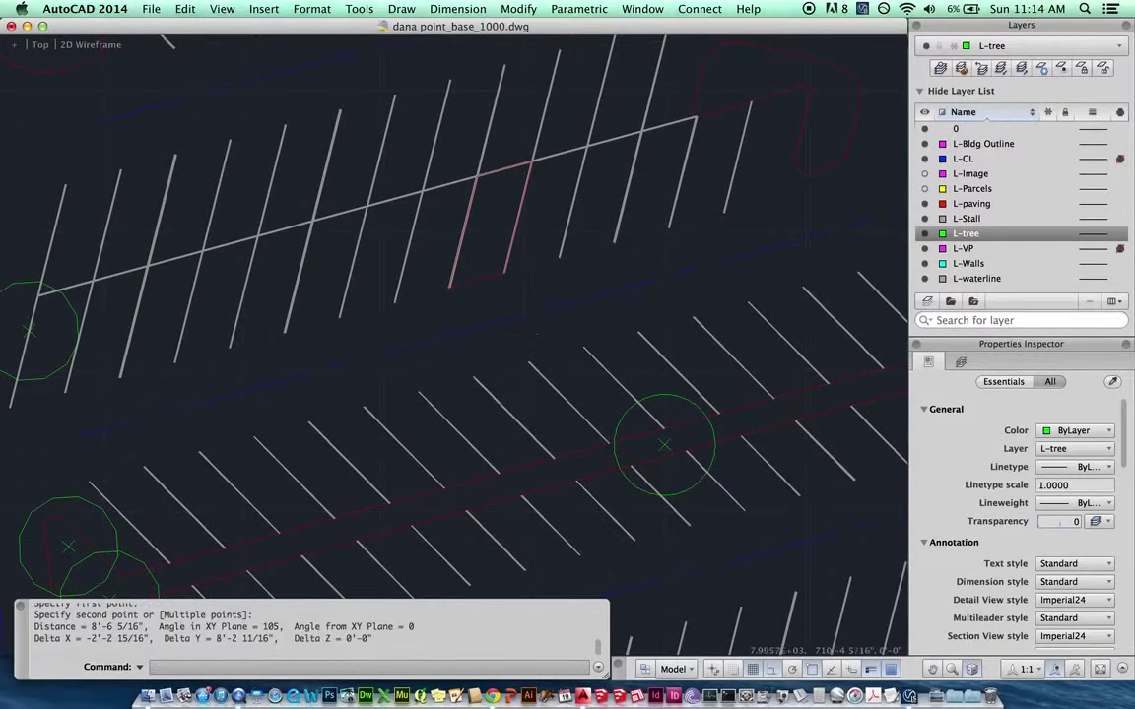
key(Escape)
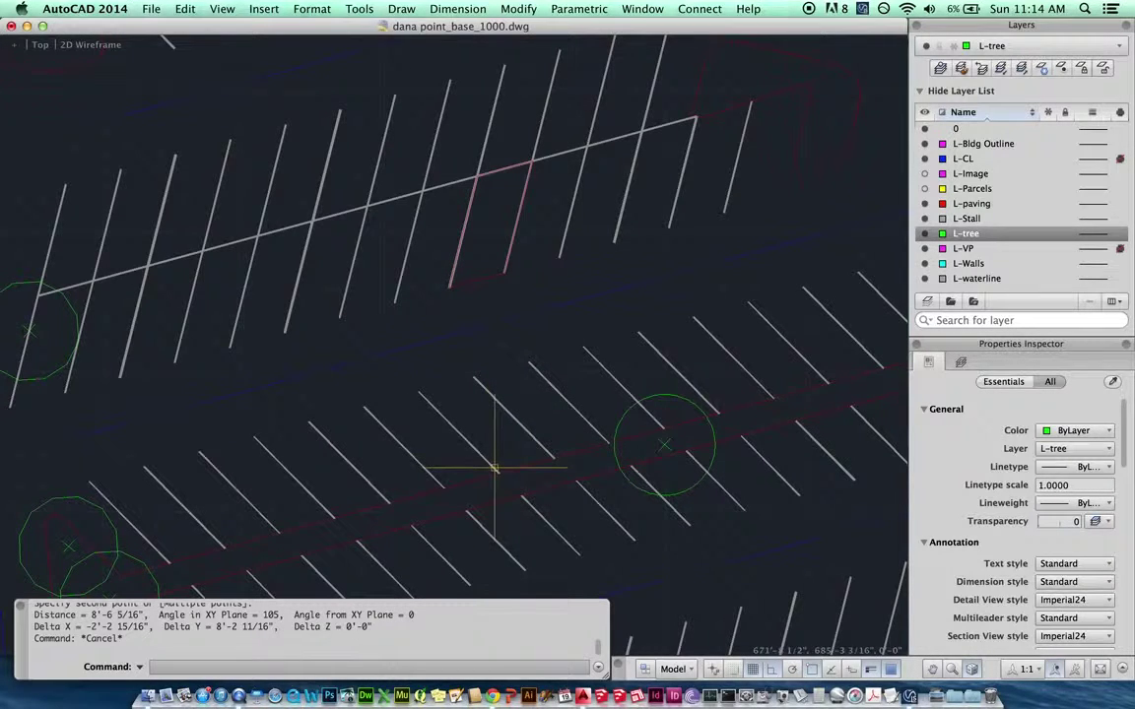
- Measure the full width of the aisle from an upper-row stall line's end across to the middle row's stall ends
key(Escape)
text(d)
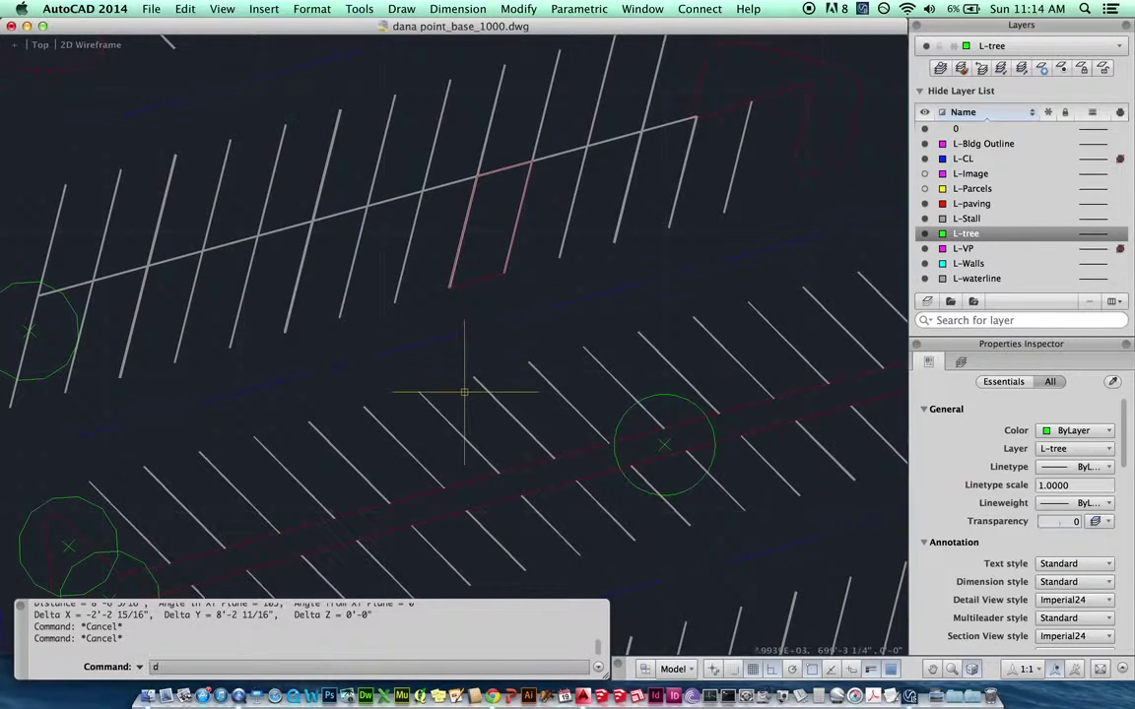
text(i)
key(Return)
click(393, 309)
click(375, 392)
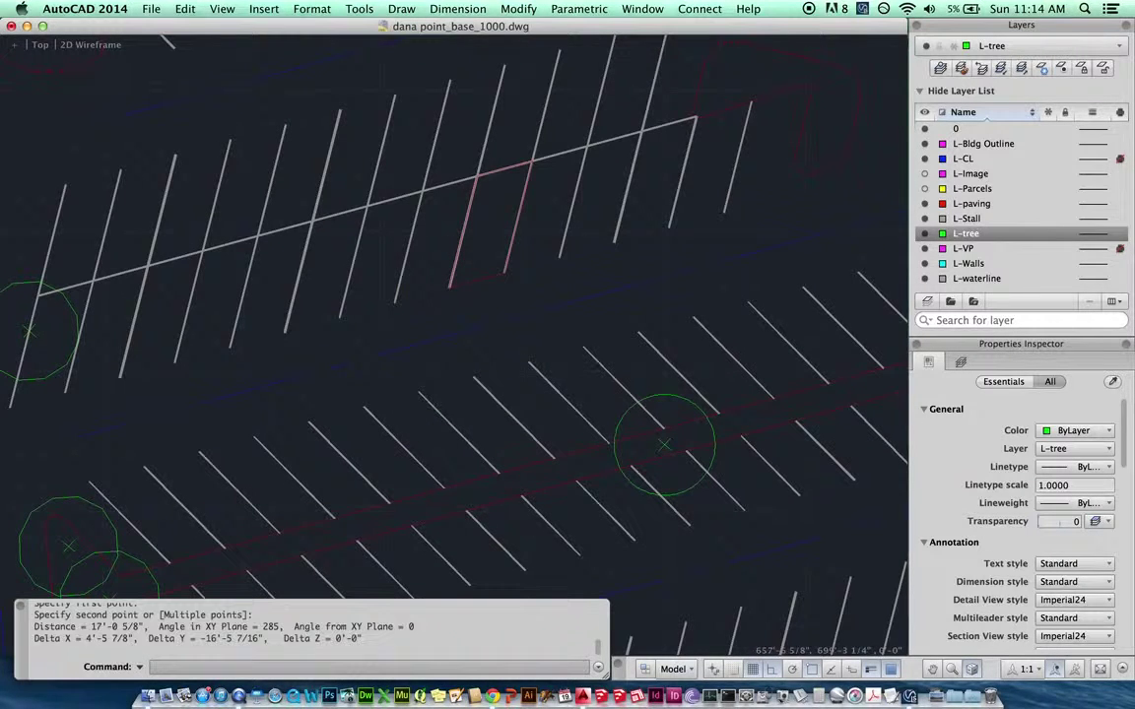
key(Escape)
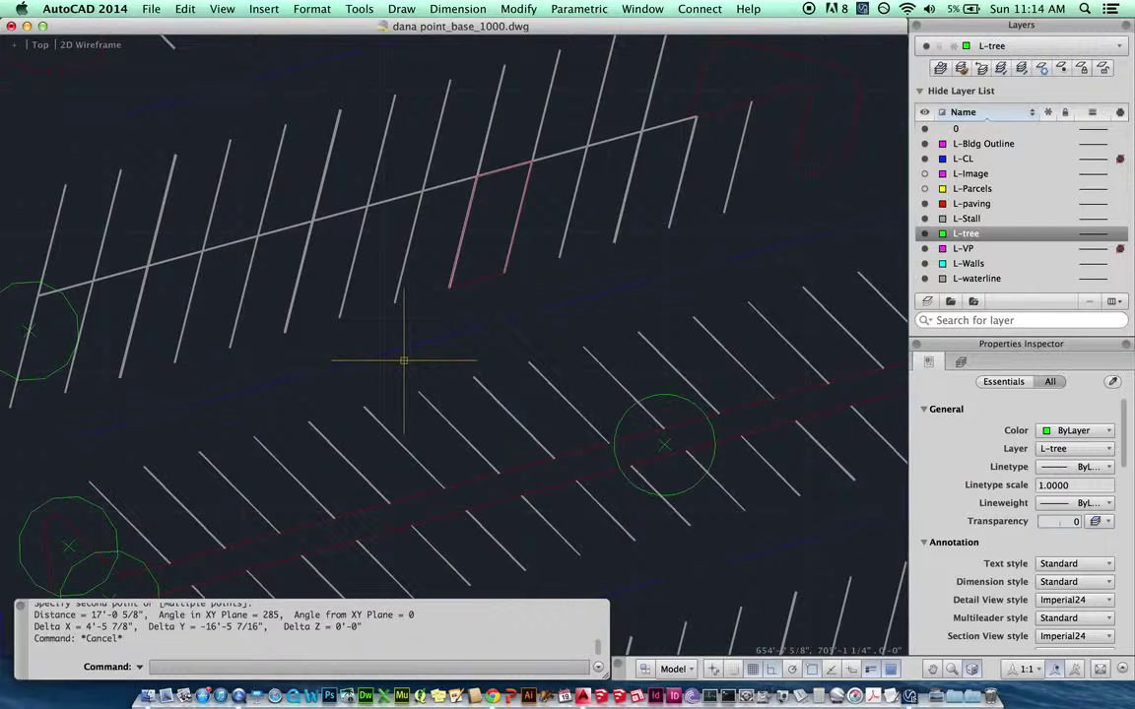
- Turn off the L-CL, L-paving and L-Stall layers and turn on L-Image to show the aerial photo
scroll(113, 384, down, 2)
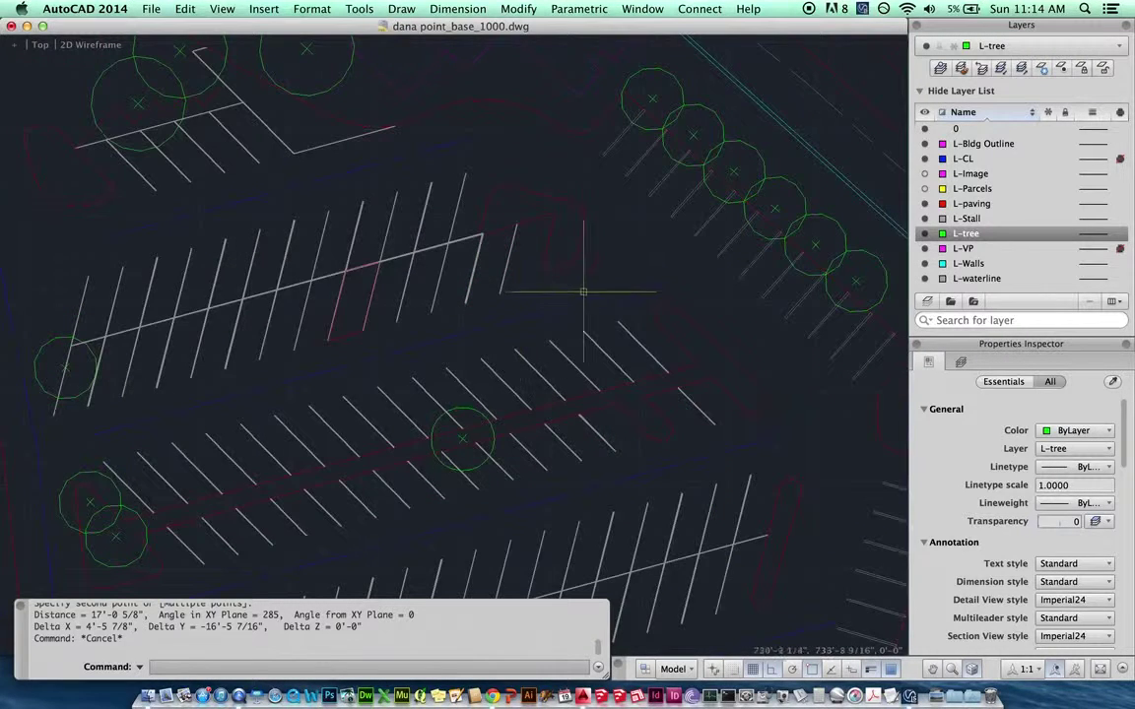
scroll(312, 348, up, 2)
scroll(603, 317, up, 2)
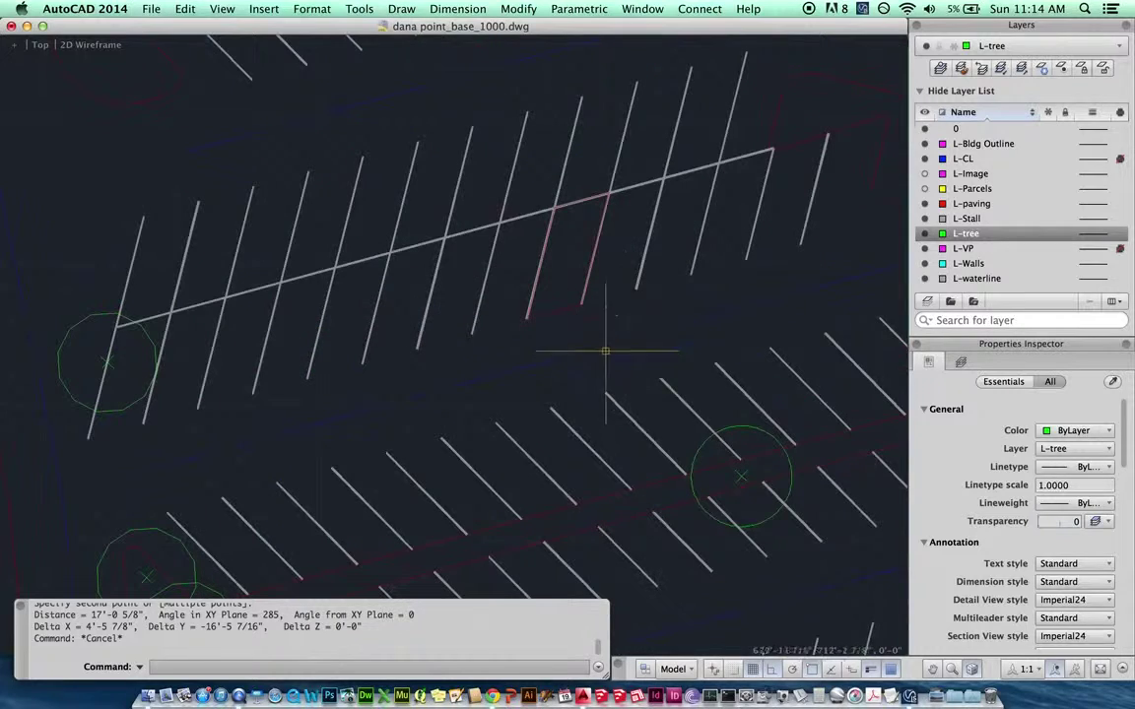
scroll(487, 353, down, 1)
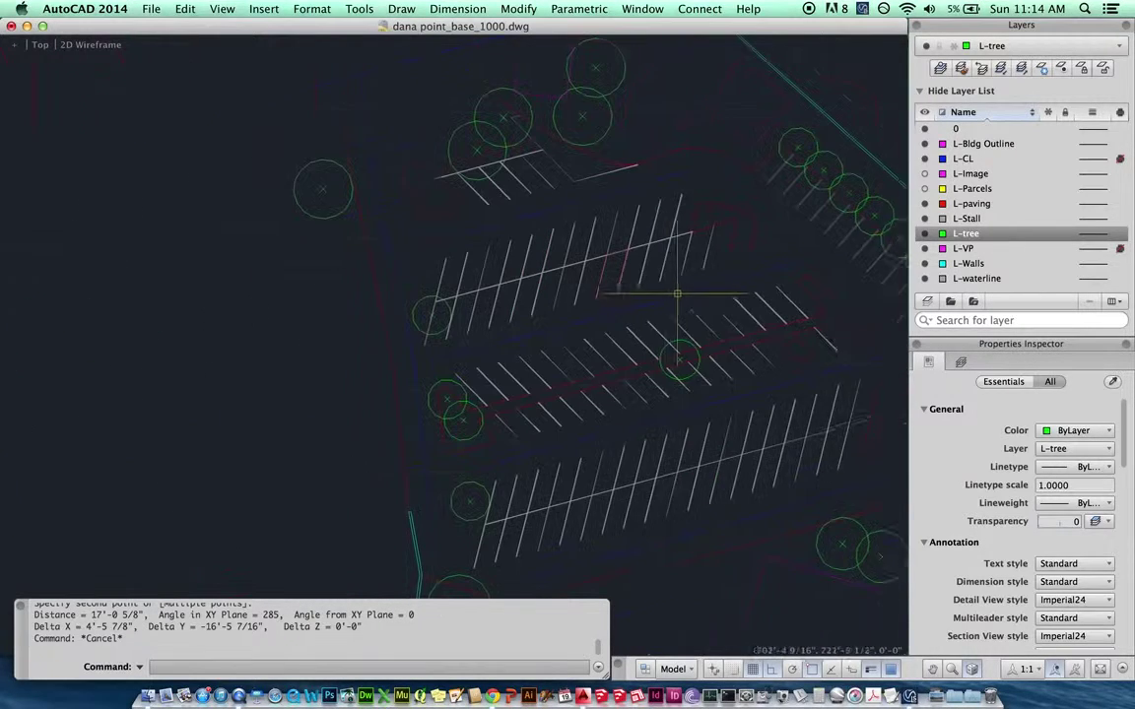
scroll(675, 288, down, 3)
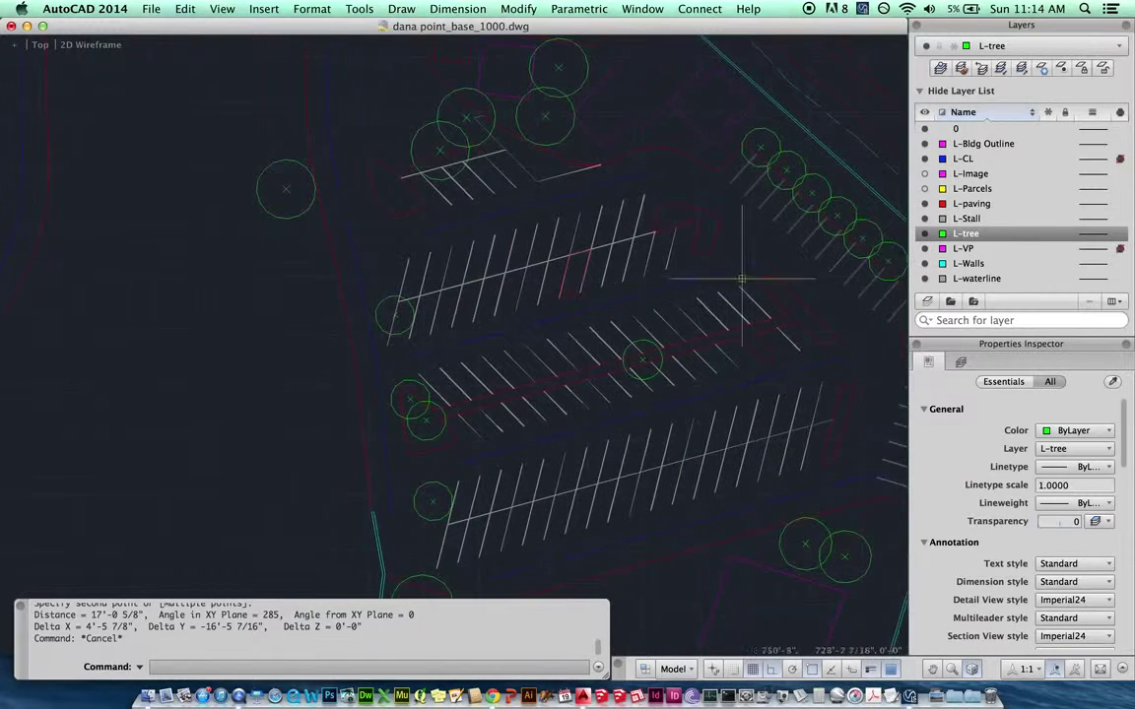
click(924, 203)
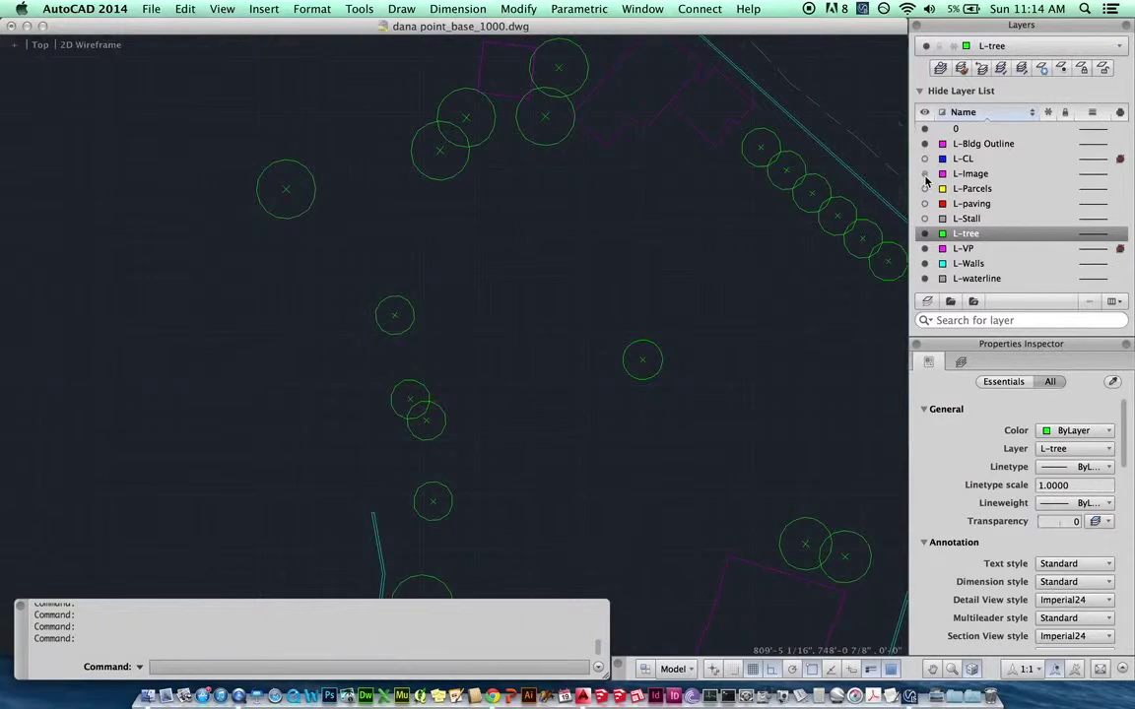
click(925, 175)
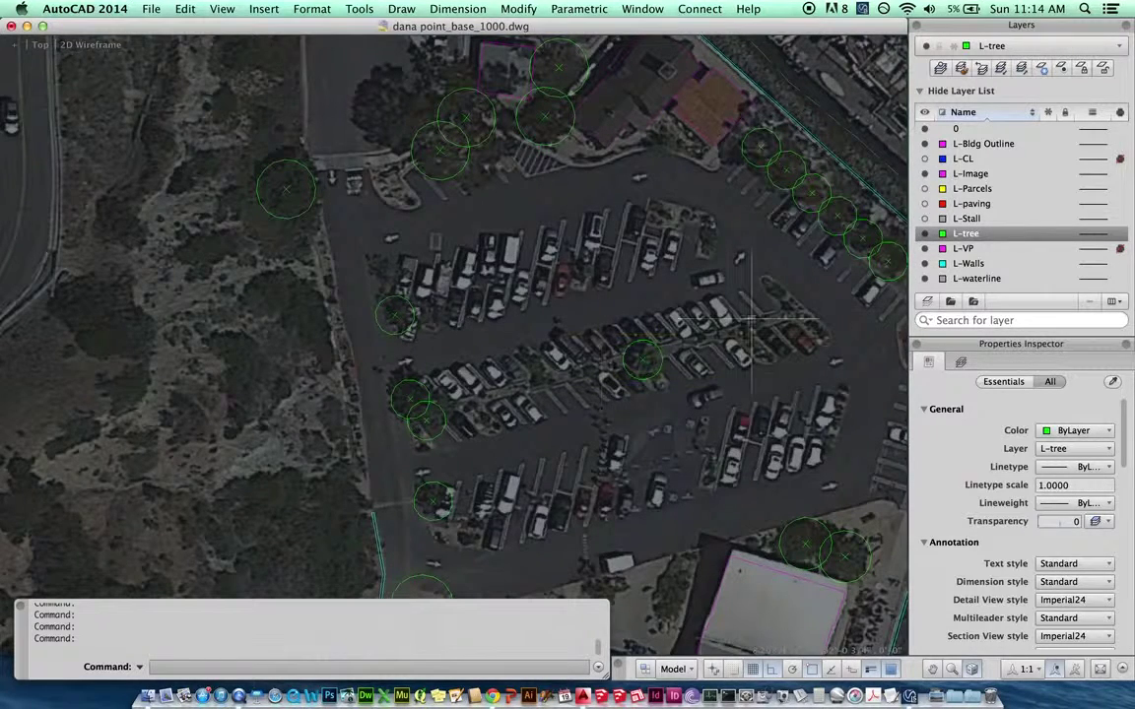
- Create a new layer named L-Demo
click(927, 301)
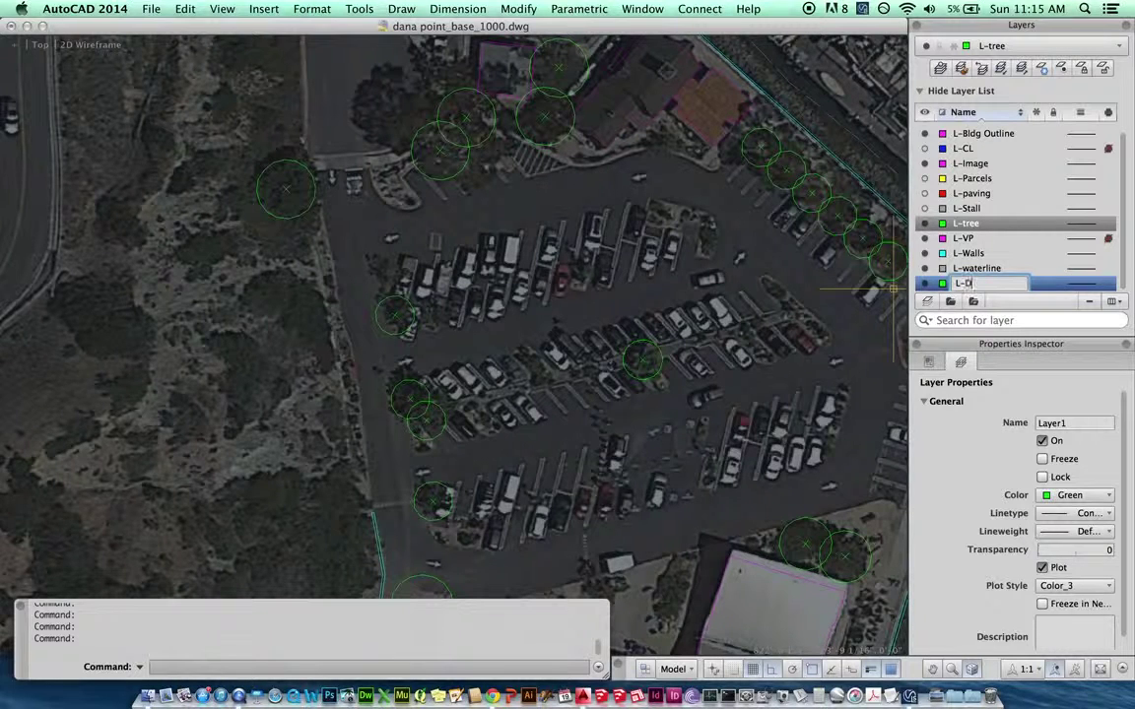
text(L-Demo)
click(944, 285)
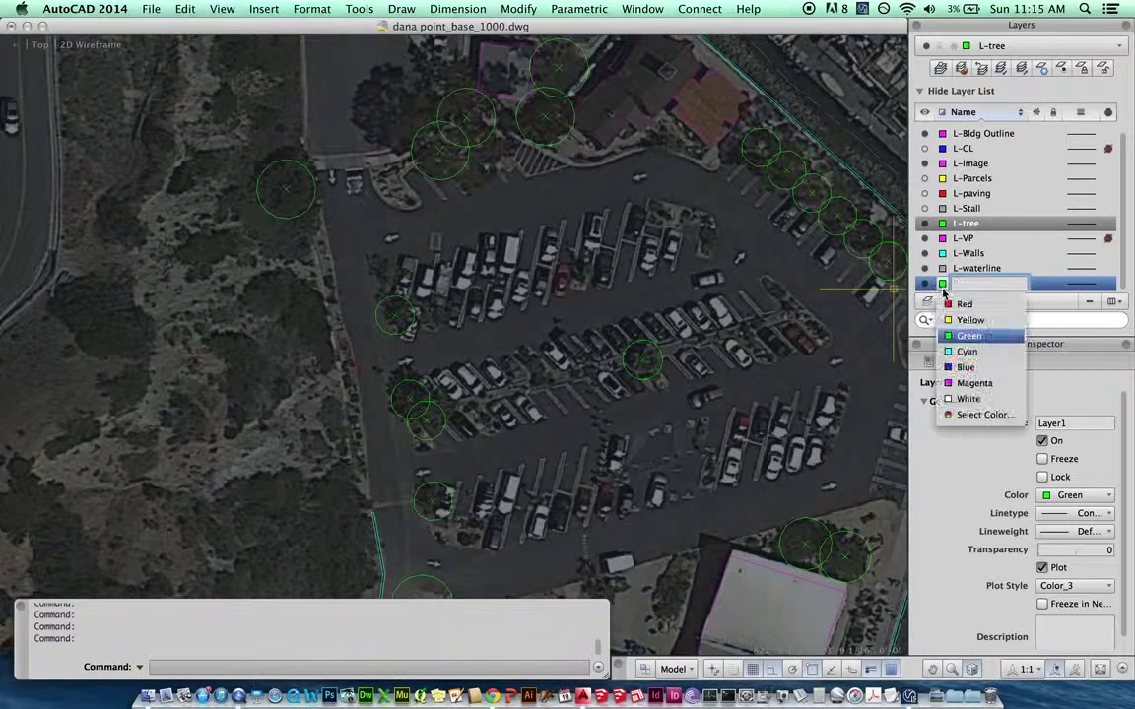
click(961, 332)
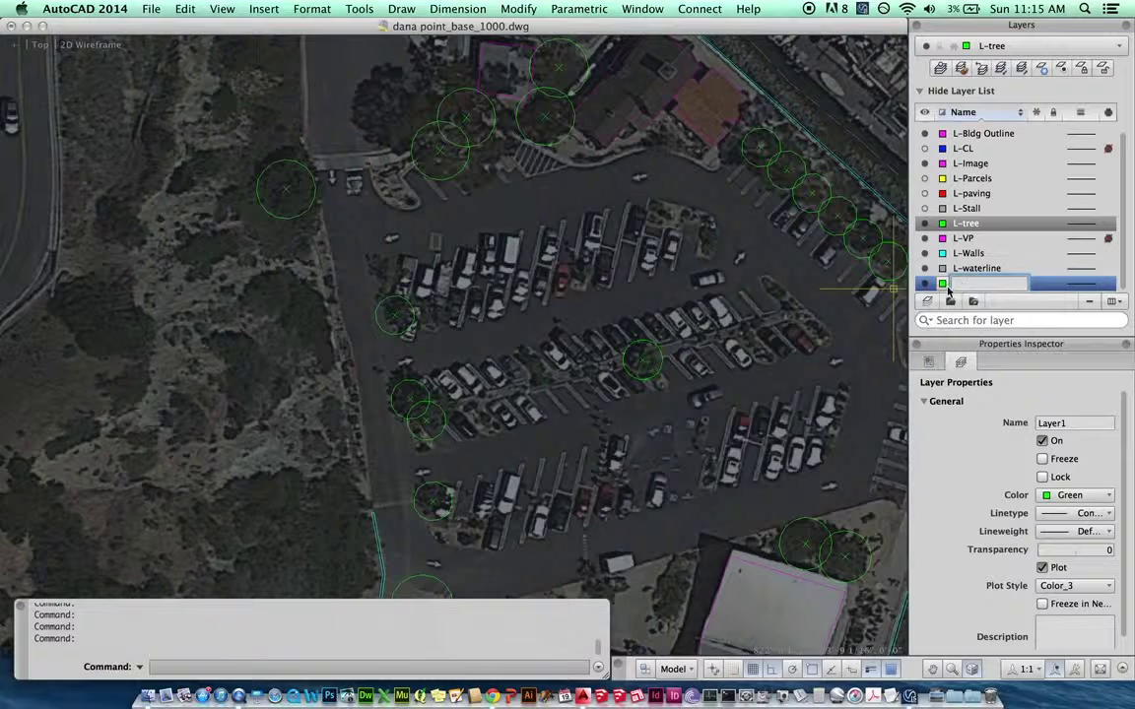
- Set the L-waterline layer's color to cyan
click(943, 284)
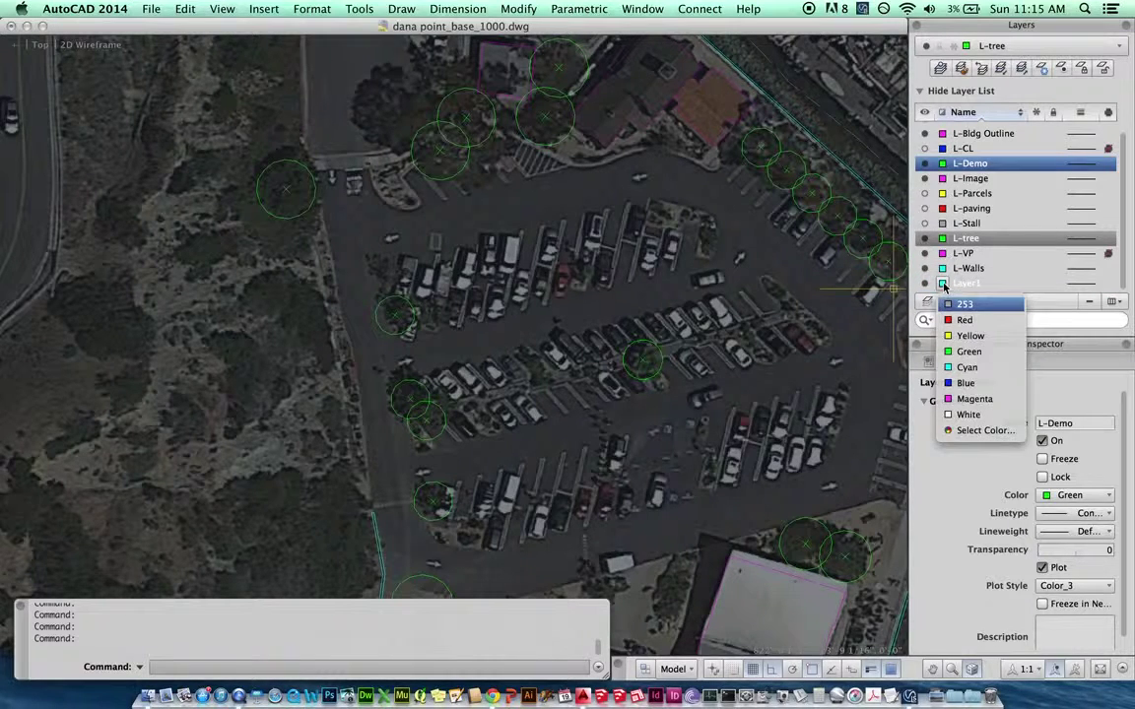
click(966, 364)
text(L-waterline)
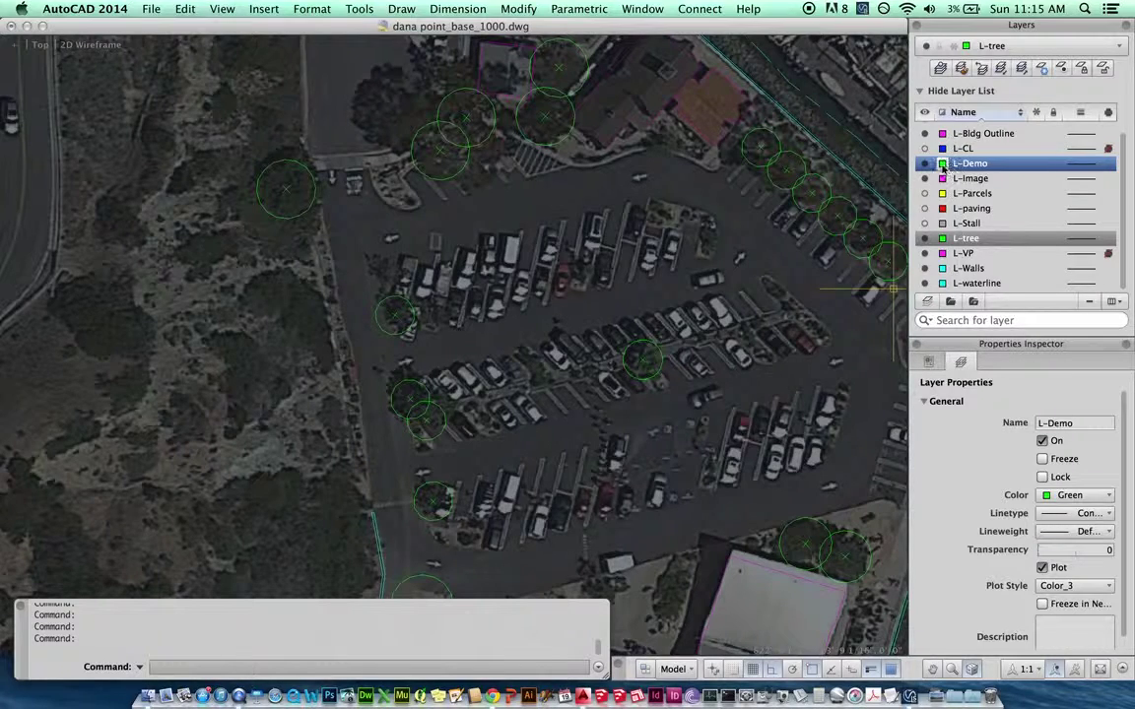
- Set the L-Demo layer's color to cyan and make it the active layer
click(944, 164)
click(963, 236)
right_click(936, 183)
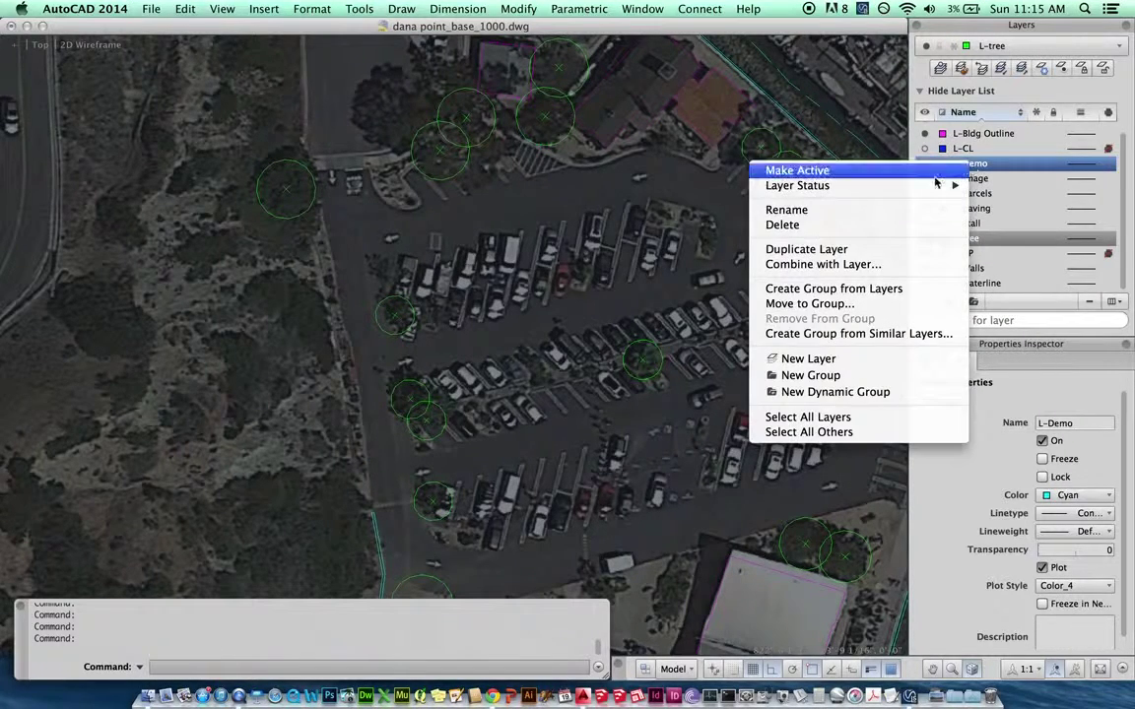
click(839, 169)
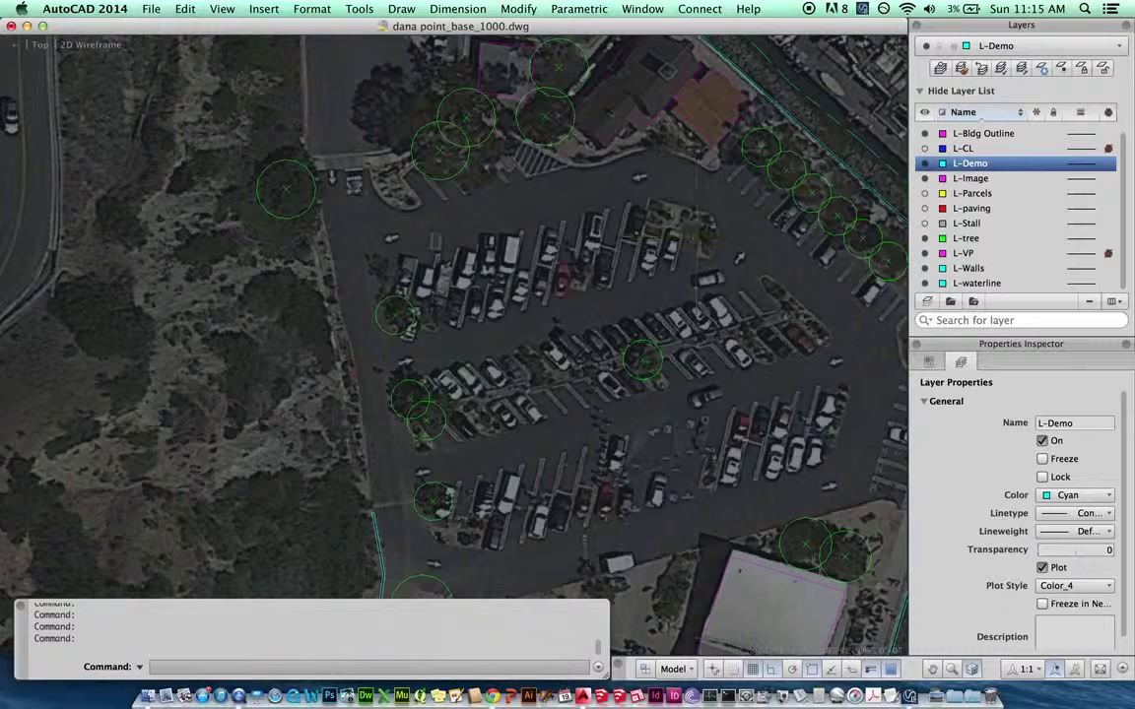
key(Escape)
- With Ortho off, draw a line across the aisle from the upper row's easternmost stall stripe end to the middle row's stalls
scroll(443, 300, up, 5)
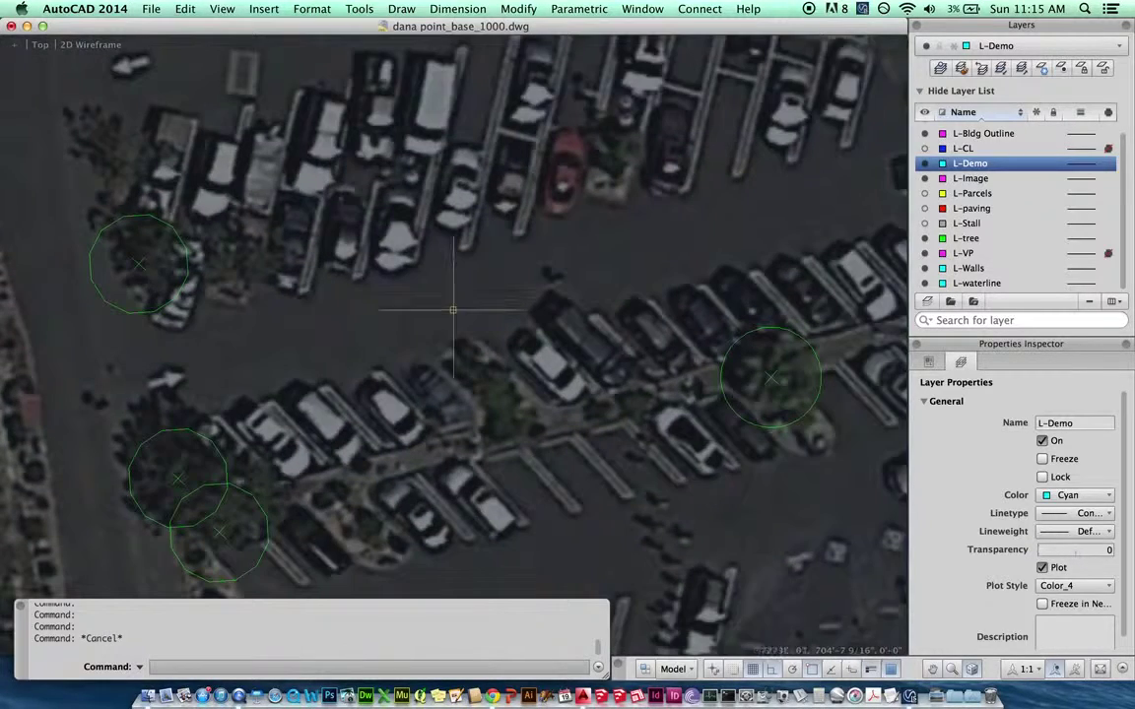
scroll(431, 326, down, 3)
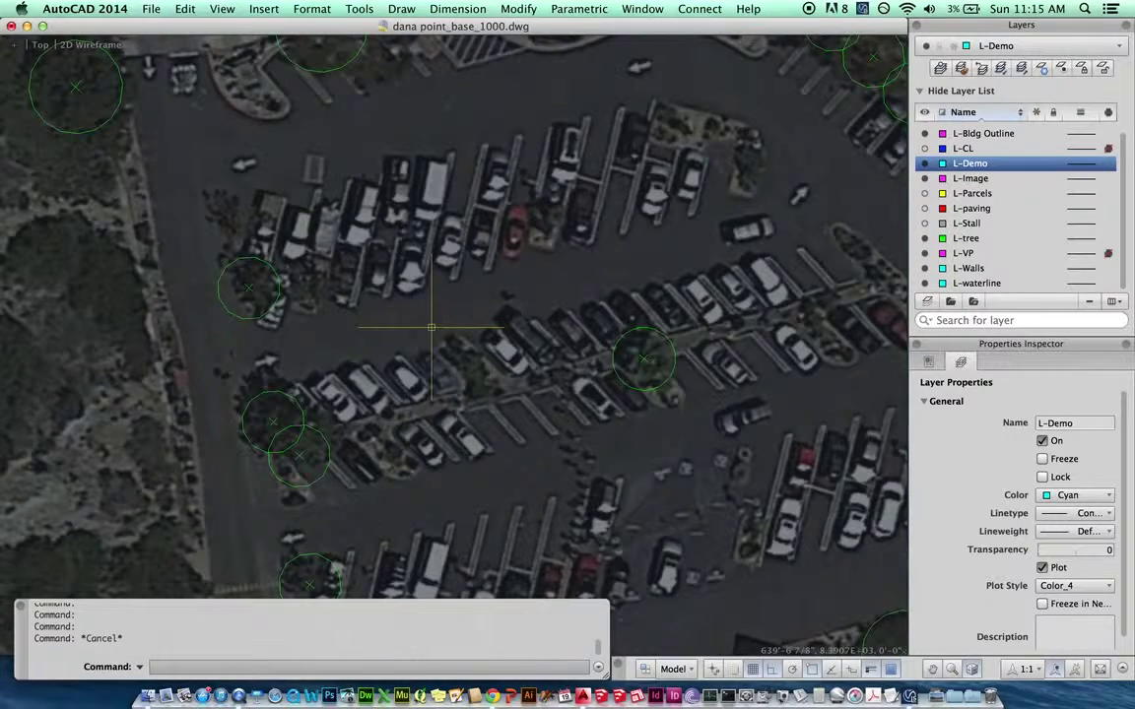
key(F8)
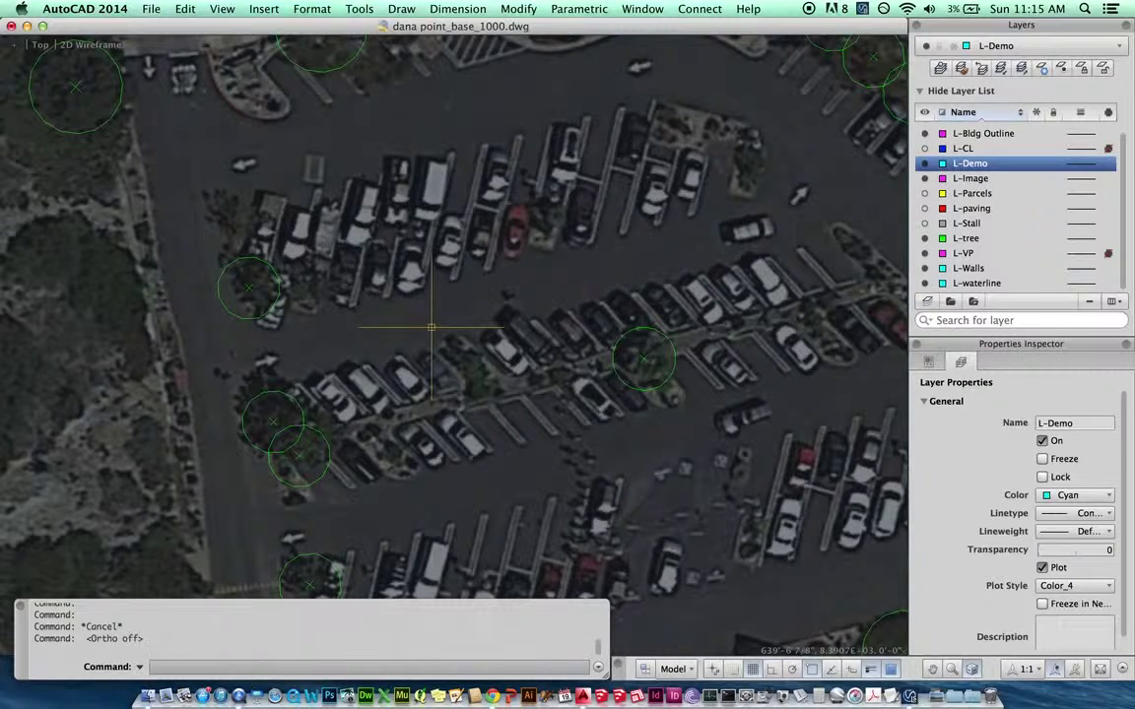
text(L)
key(Return)
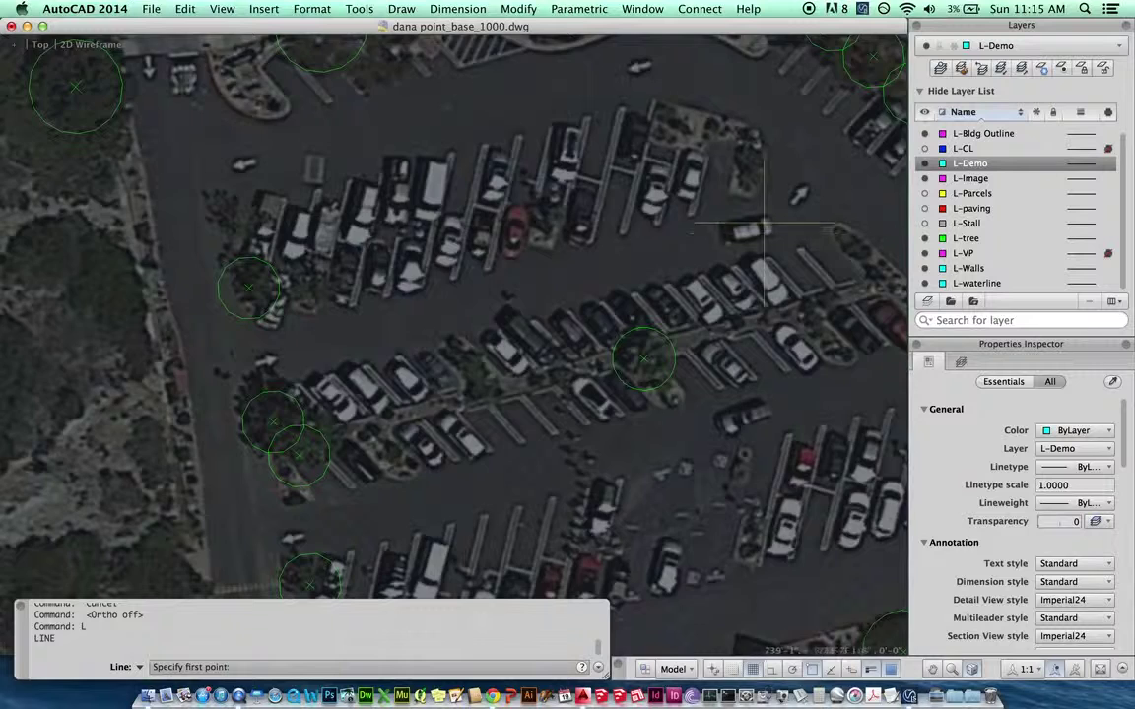
scroll(778, 207, up, 2)
scroll(608, 246, right, 3)
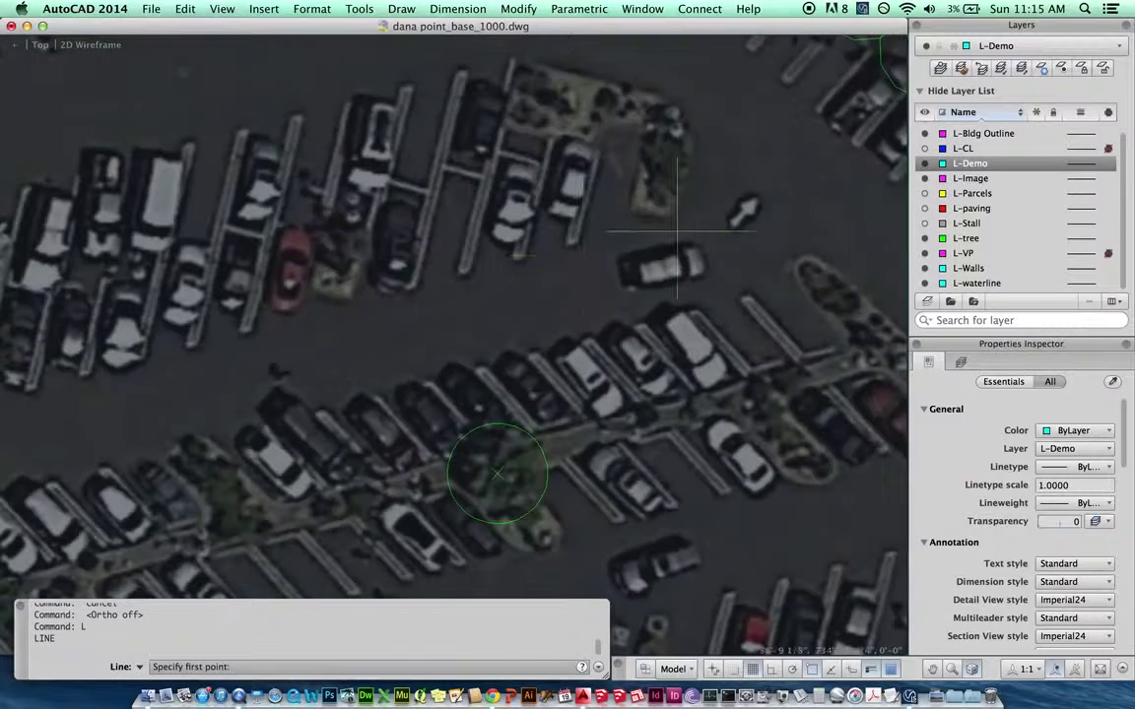
click(574, 246)
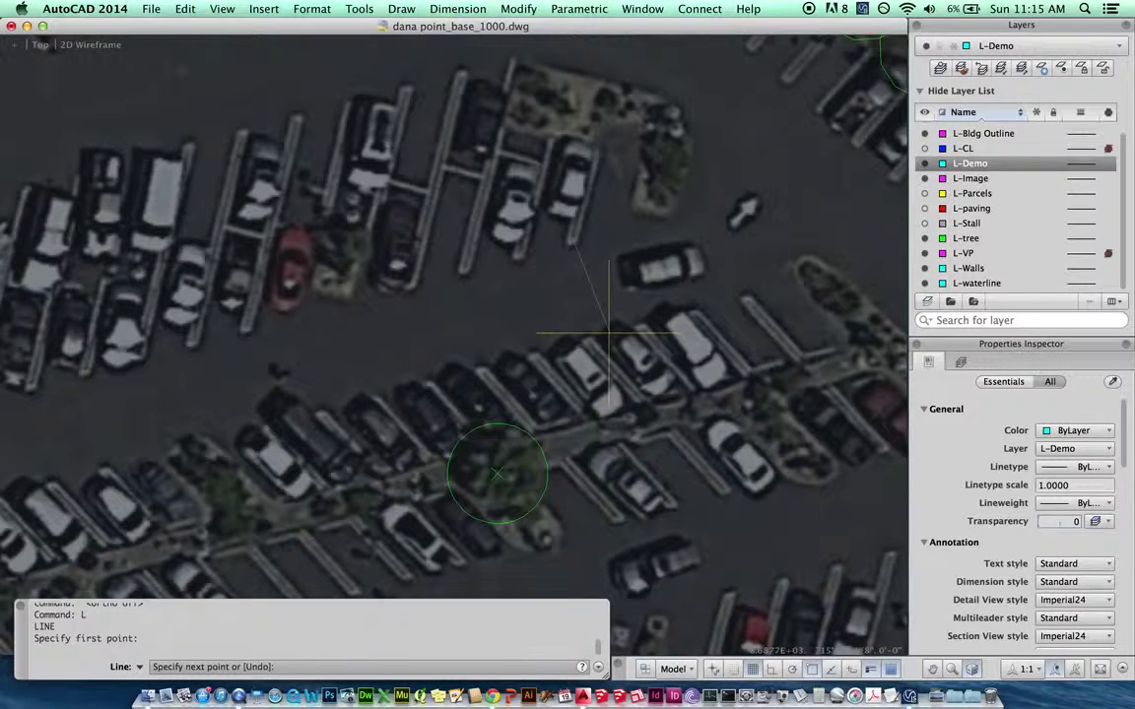
click(581, 205)
scroll(621, 227, down, 3)
key(Return)
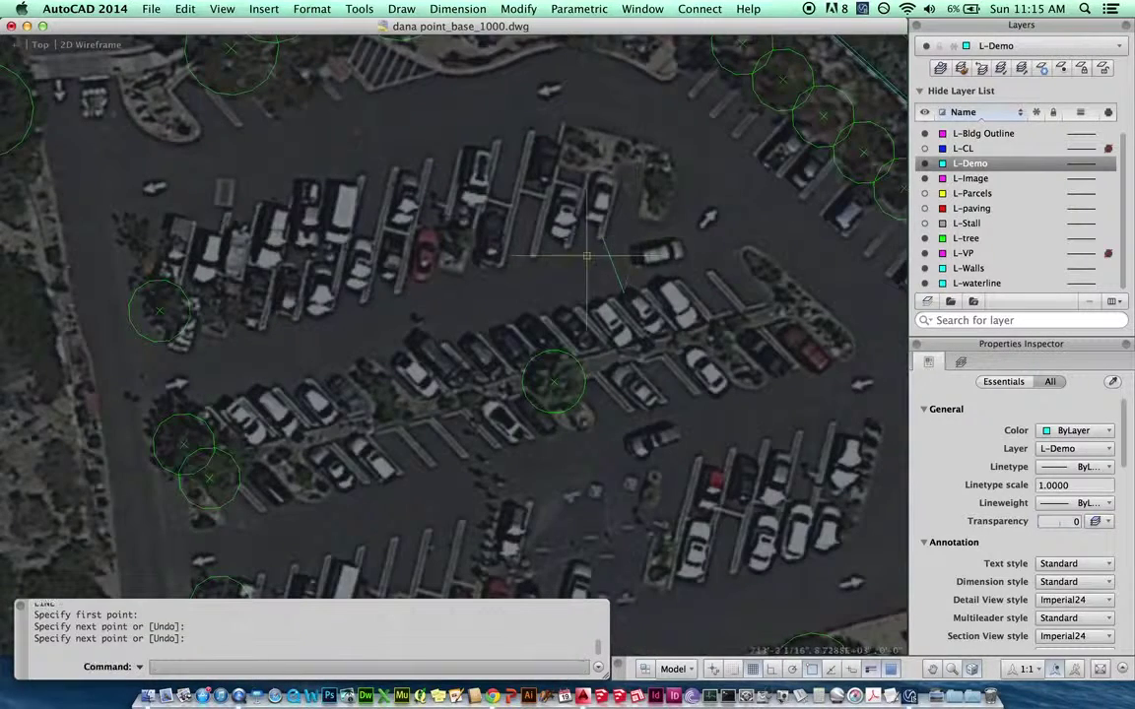
- Draw a second line across the same aisle from a stall stripe end near the upper row's west end
scroll(320, 283, up, 5)
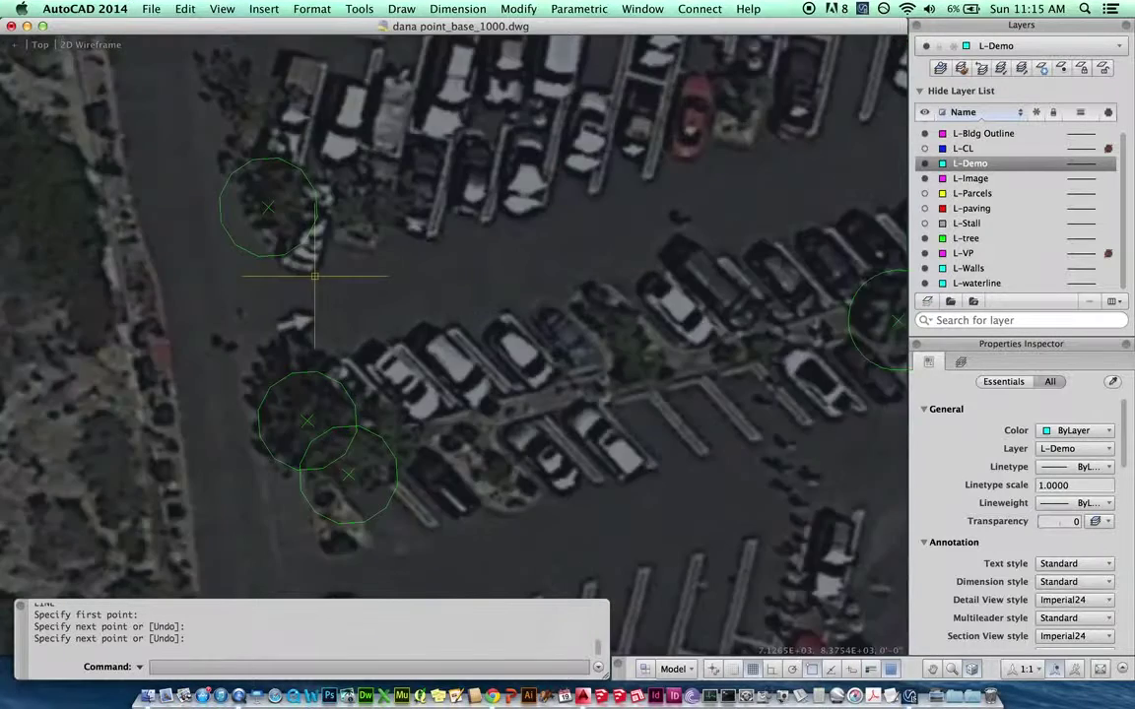
key(Return)
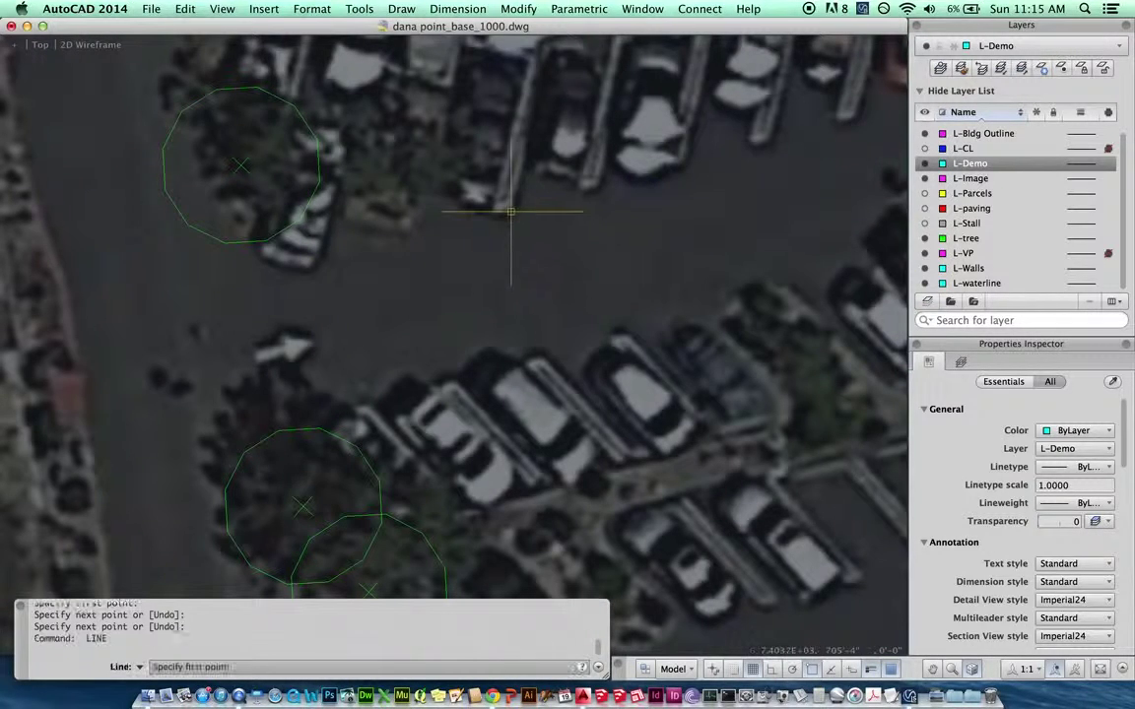
click(511, 210)
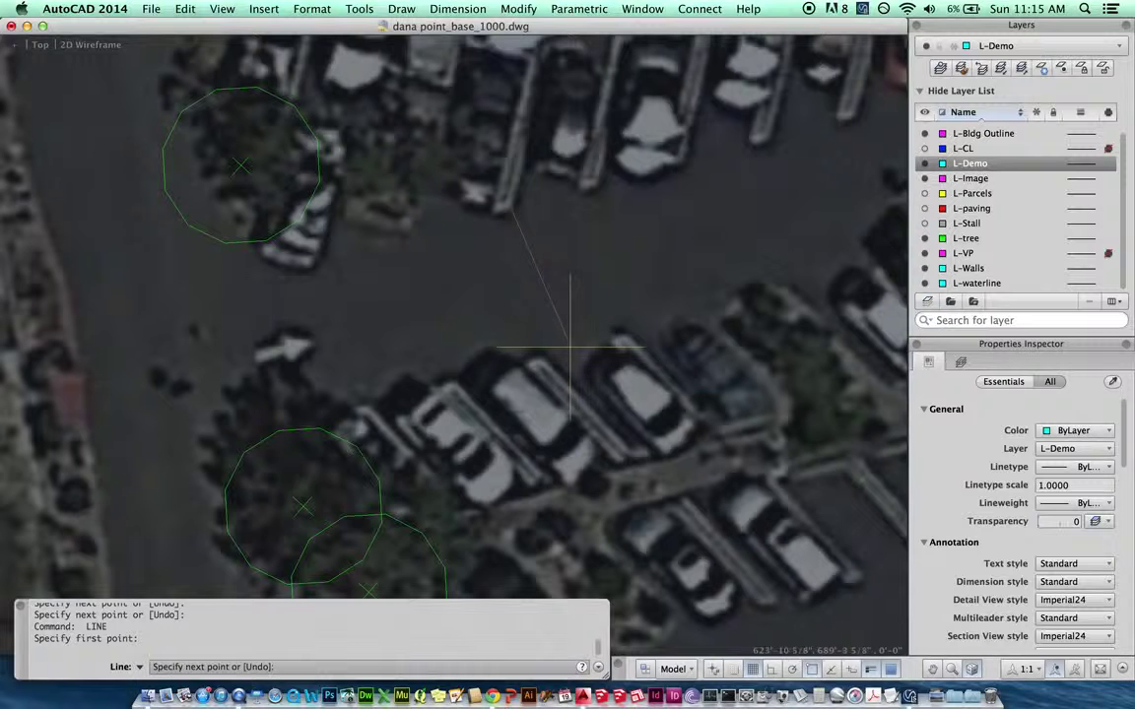